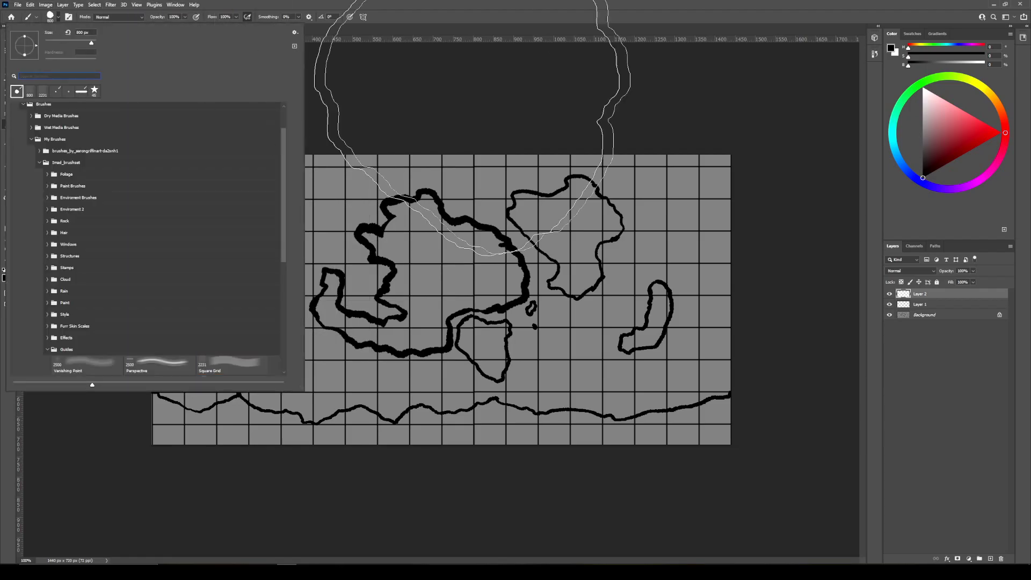
Reduce the brush size to 6 px for thin line work on the world map.
click(564, 157)
key(bracketleft)
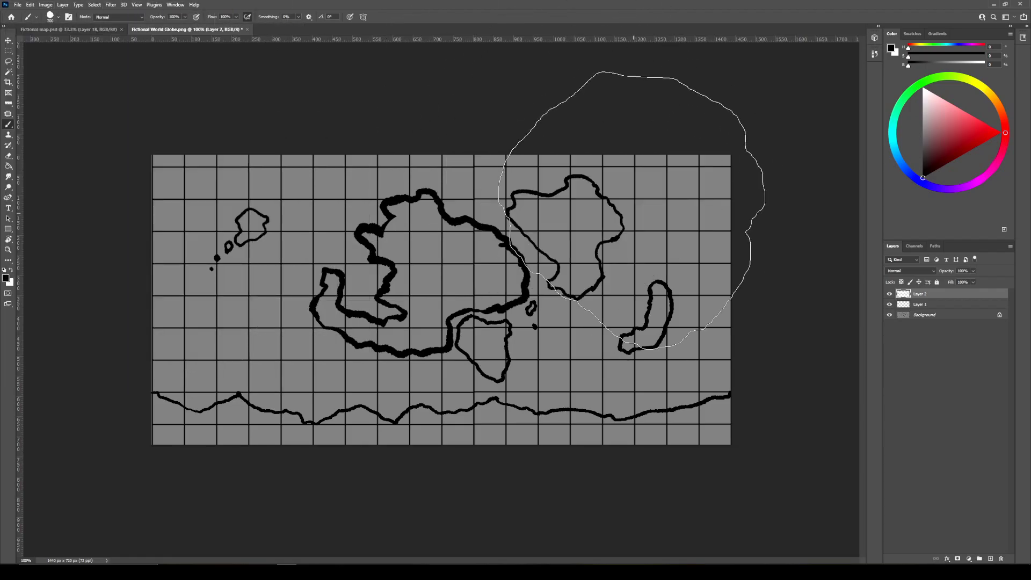
key(bracketleft)
key(bracketleft)
key(bracketleft)
key(bracketleft)
key(bracketleft)
key(bracketleft)
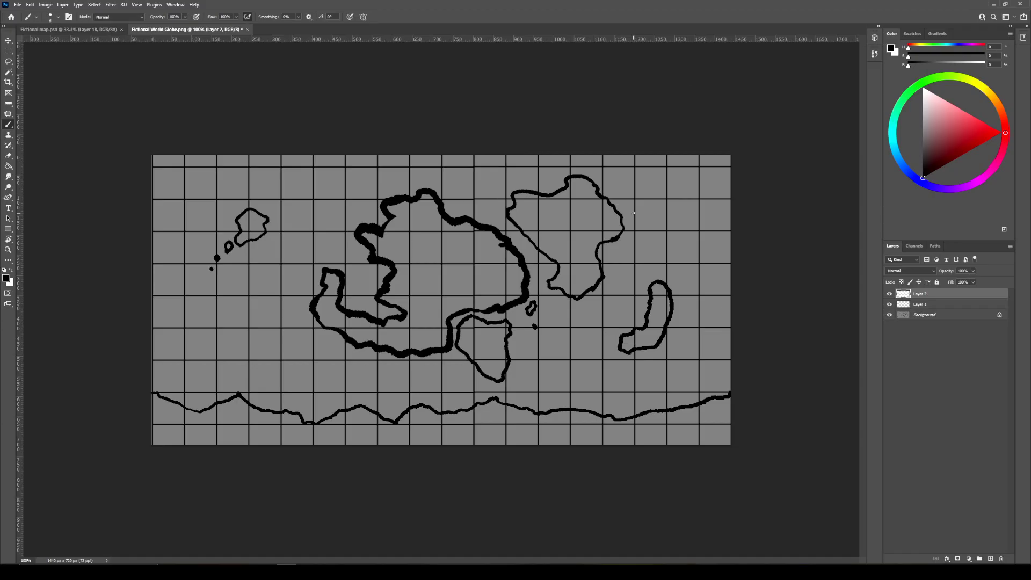
Add a new layer and try a straight horizontal line across the middle of the map, undoing the dotted stroke.
click(991, 558)
drag(732, 298, 154, 298)
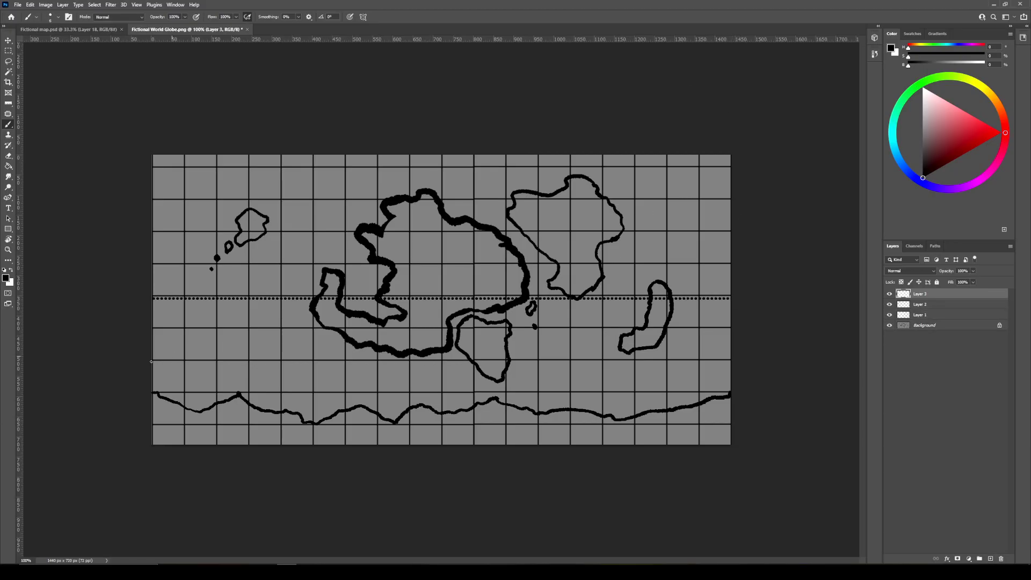
key(ctrl+z)
Select the Map Pen 1 brush from the map brushes pack.
click(58, 16)
scroll(283, 243, down, 1)
scroll(284, 244, down, 5)
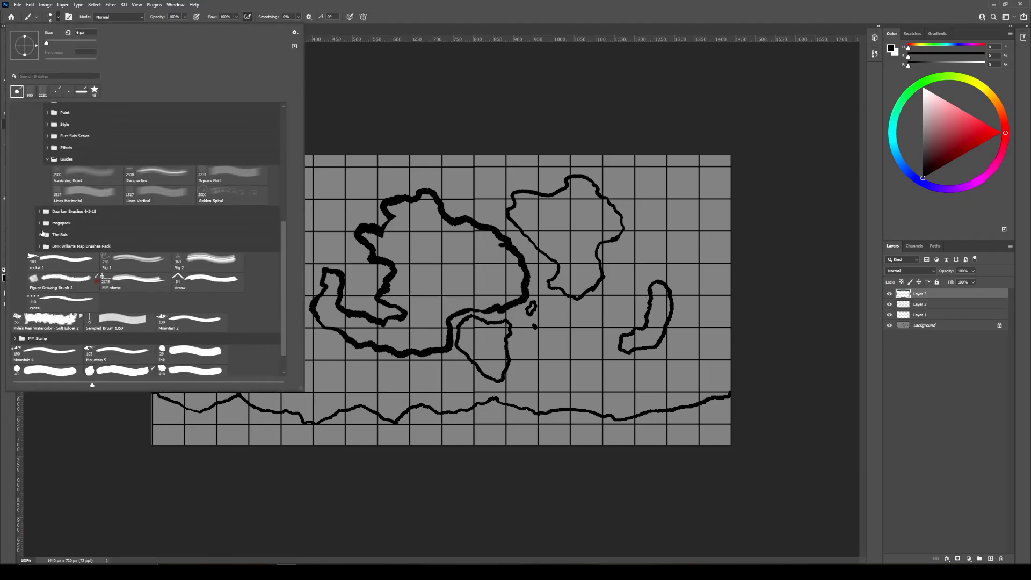
drag(38, 220, 37, 247)
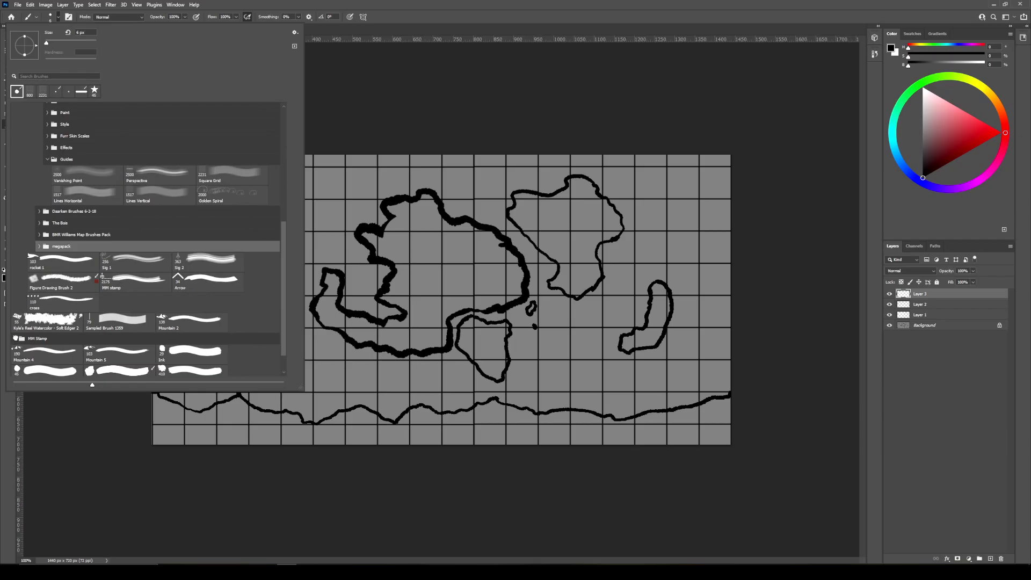
drag(16, 339, 18, 339)
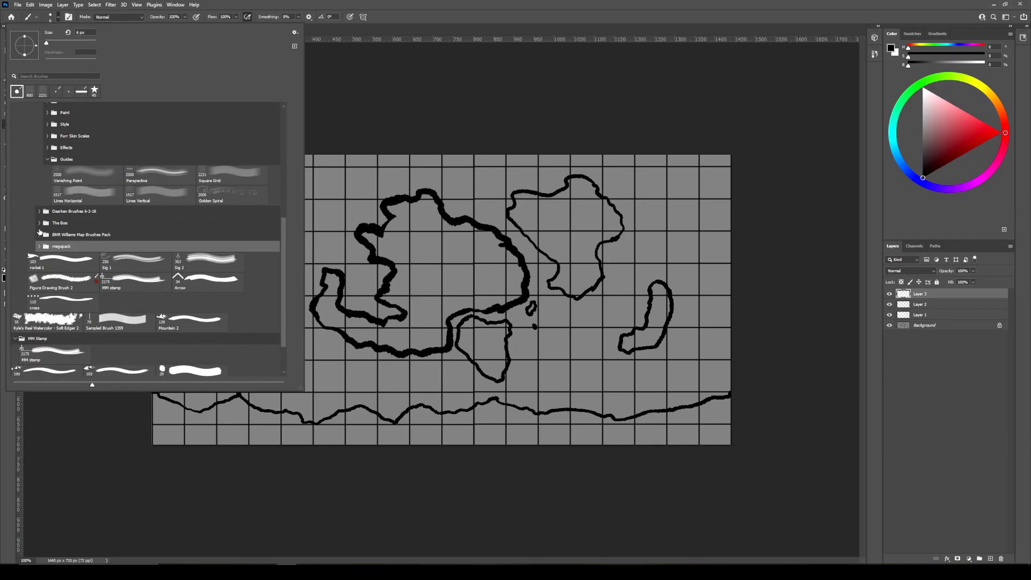
click(39, 235)
click(61, 247)
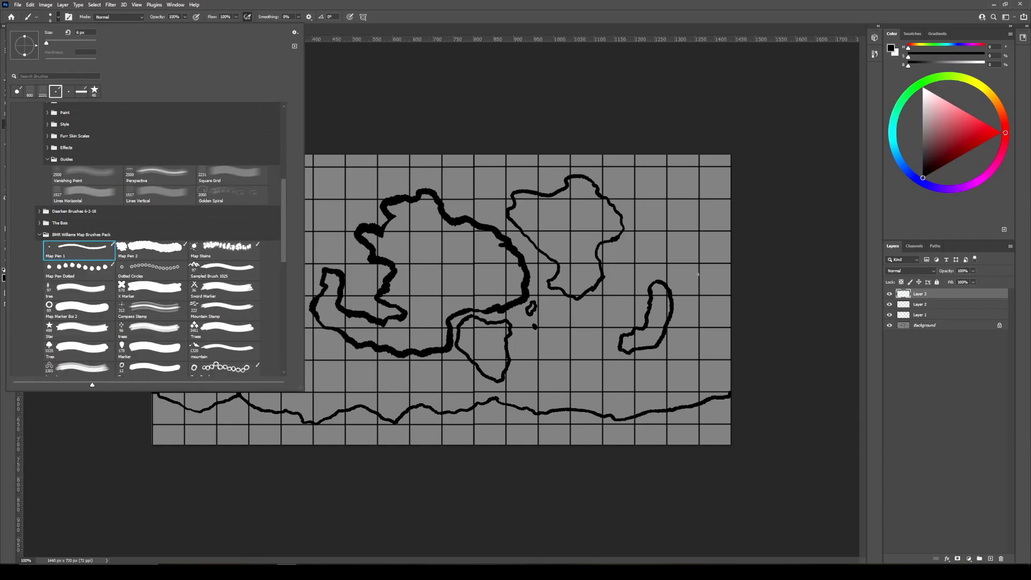
click(734, 303)
Draw a straight red line across the full map width along the middle horizontal grid line.
click(940, 167)
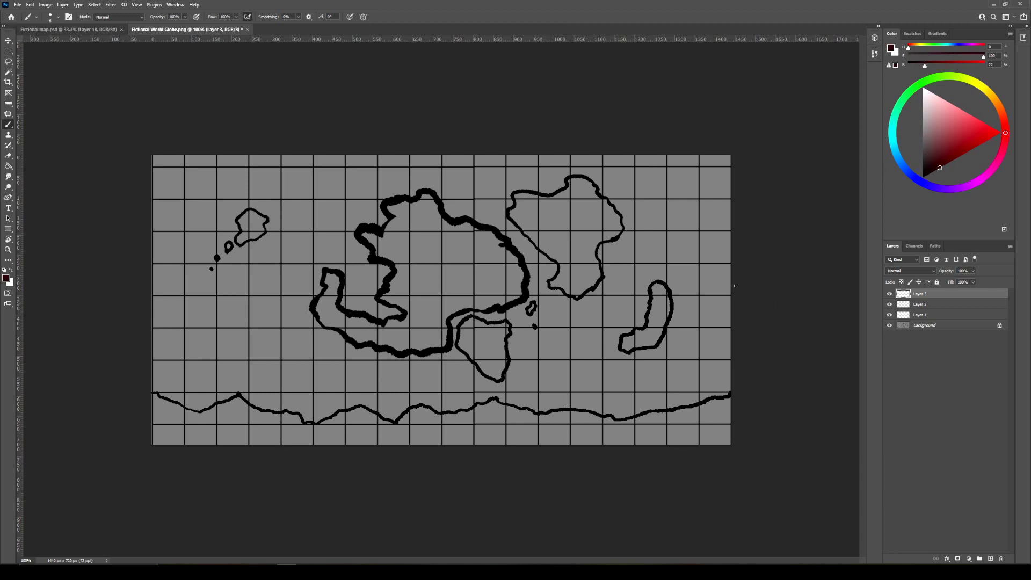
mouse_move(731, 295)
mouse_down()
mouse_move(505, 295)
mouse_move(73, 372)
mouse_up()
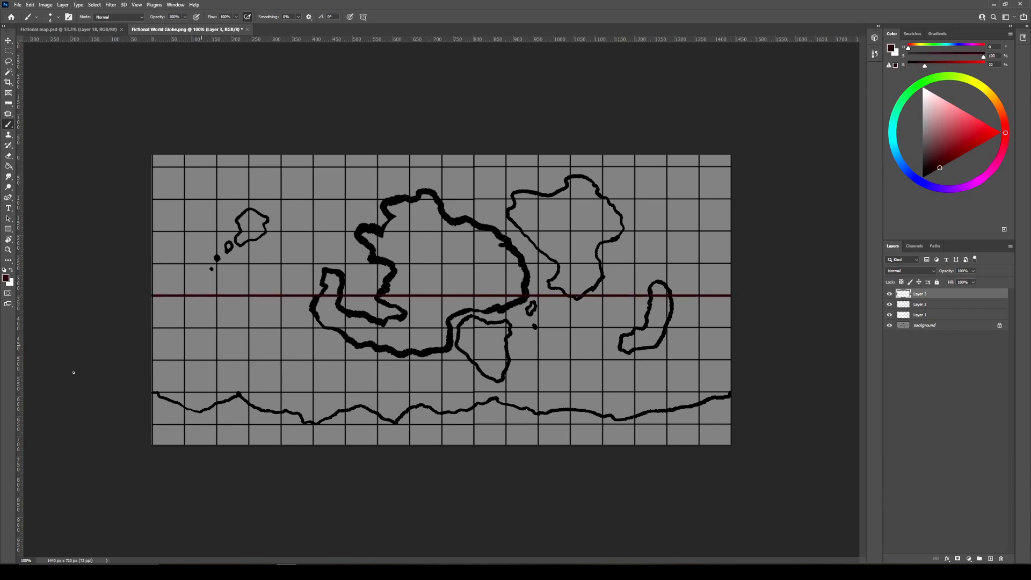
click(978, 145)
drag(731, 296, 136, 306)
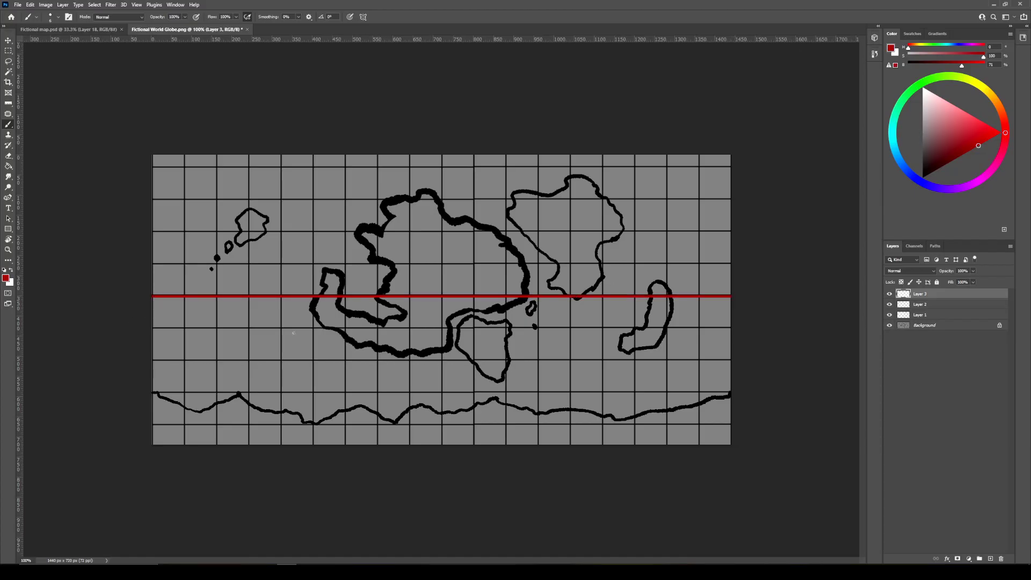
Handwrite "18K miles" above the red line and mark one grid square at the map's eastern edge as "1000 miles".
drag(182, 272, 188, 283)
drag(200, 270, 204, 280)
drag(237, 272, 248, 275)
drag(252, 272, 249, 279)
drag(700, 263, 733, 268)
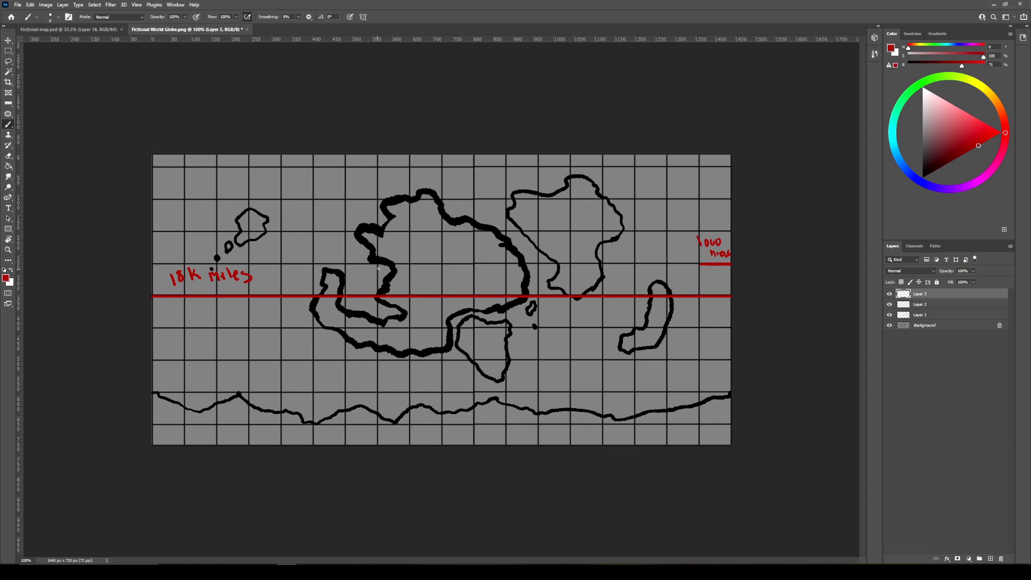
Try to outline a rectangular area around the main continent's west coast with straight red lines.
shift+click(336, 234)
shift+click(395, 235)
shift+click(395, 340)
shift+click(408, 338)
shift+click(336, 337)
shift+click(328, 245)
key(ctrl+alt+z)
key(ctrl+alt+z)
key(ctrl+alt+z)
key(ctrl+alt+z)
key(ctrl+alt+z)
key(ctrl+alt+z)
mouse_move(378, 295)
mouse_down()
mouse_move(342, 297)
mouse_move(377, 297)
mouse_move(353, 297)
mouse_up()
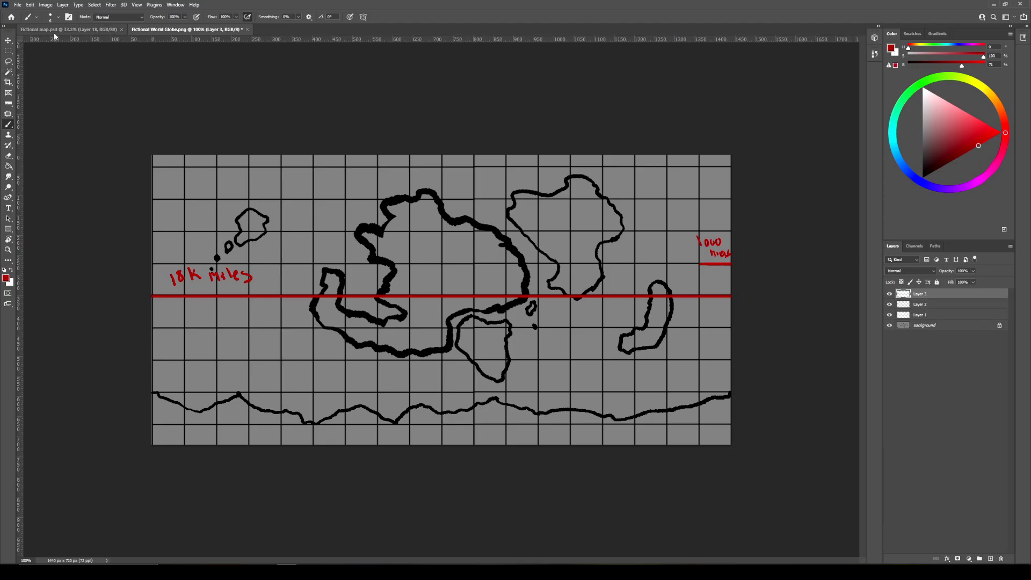
Crop the globe map to a small portrait area around the main continent's southwestern coast and inlet.
click(8, 82)
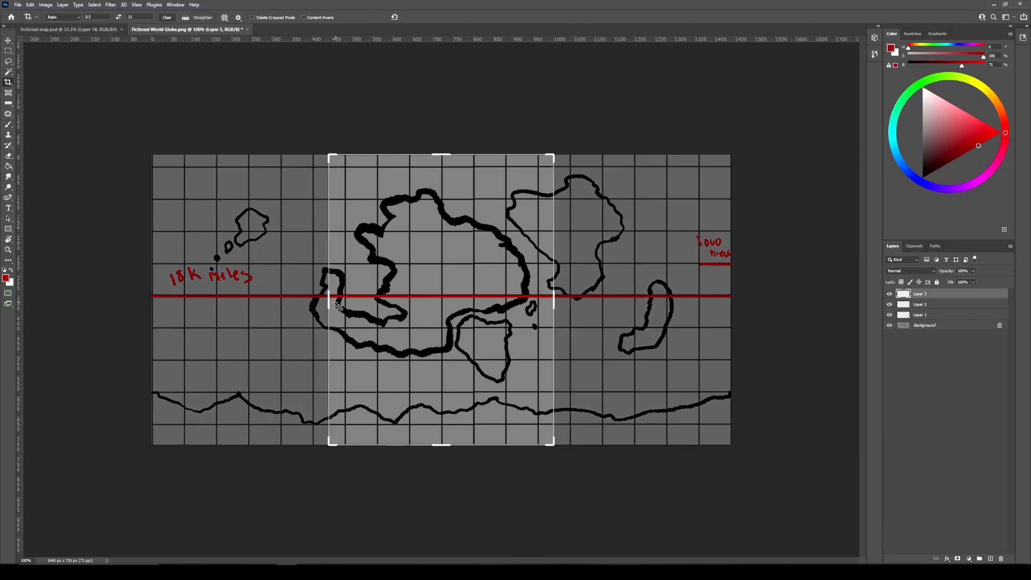
click(472, 214)
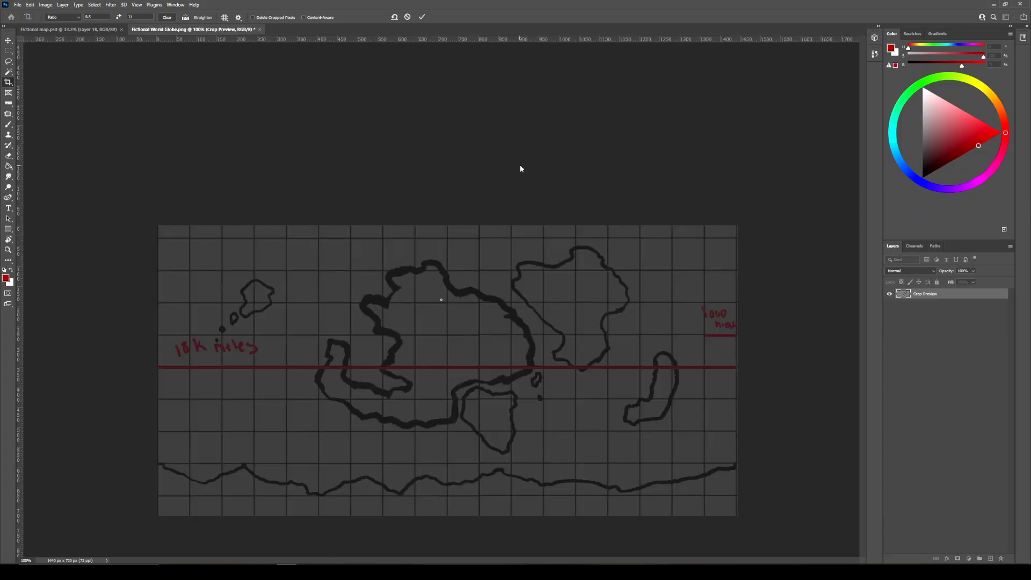
key(Escape)
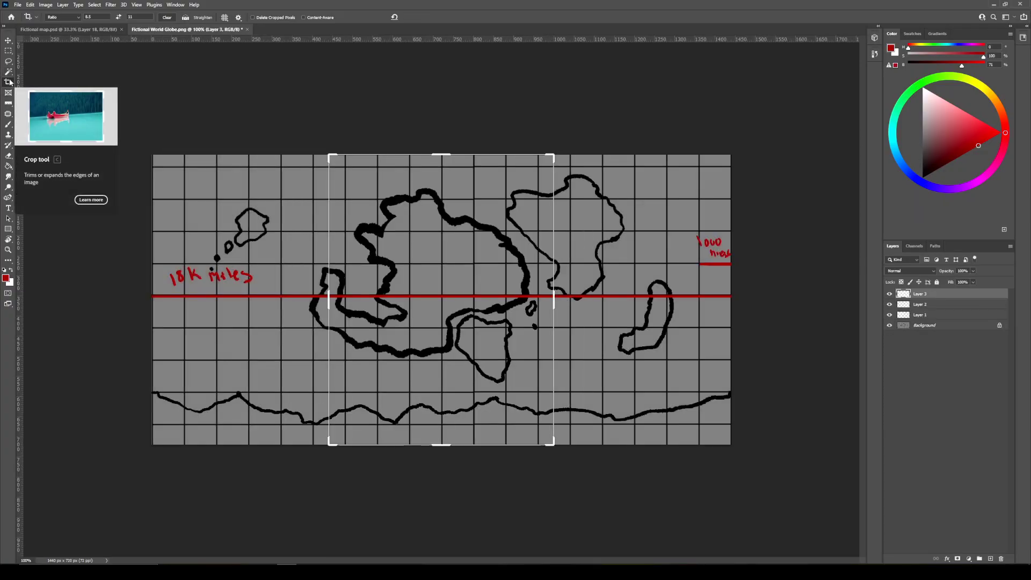
drag(554, 157, 488, 215)
drag(460, 247, 493, 338)
drag(501, 223, 523, 234)
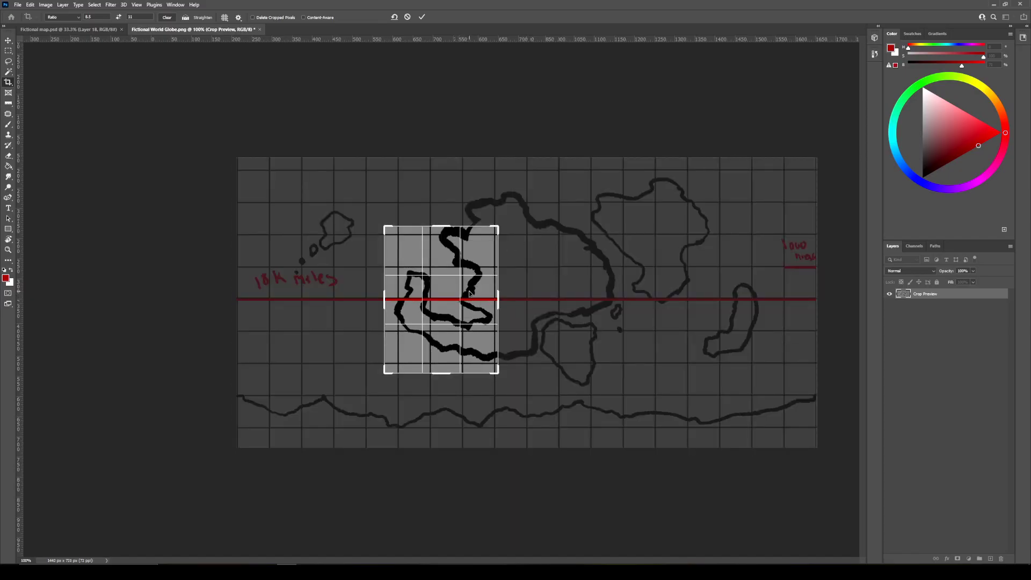
key(Return)
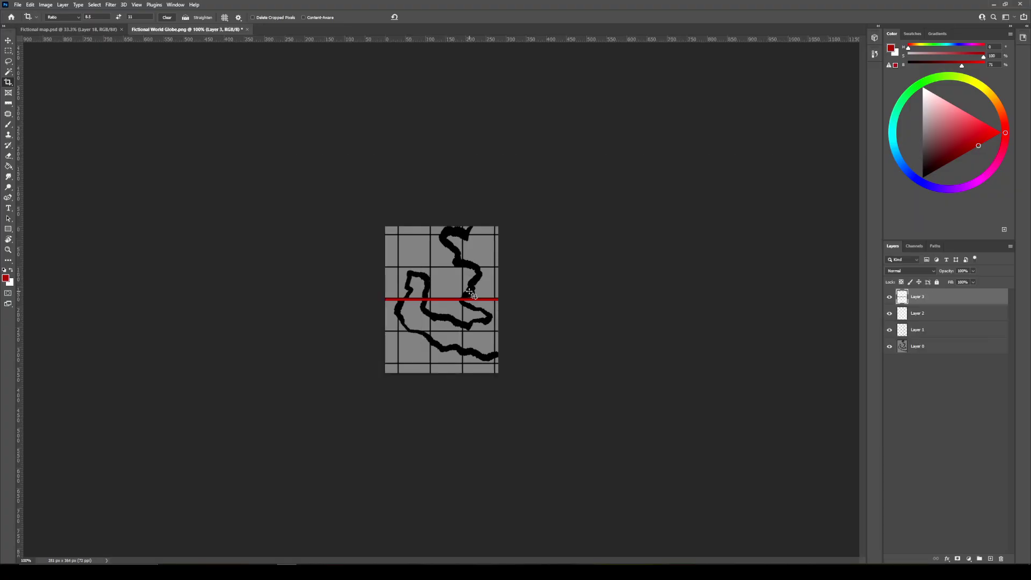
Export the cropped area to the Desktop as a PNG named "map draft scale".
click(17, 4)
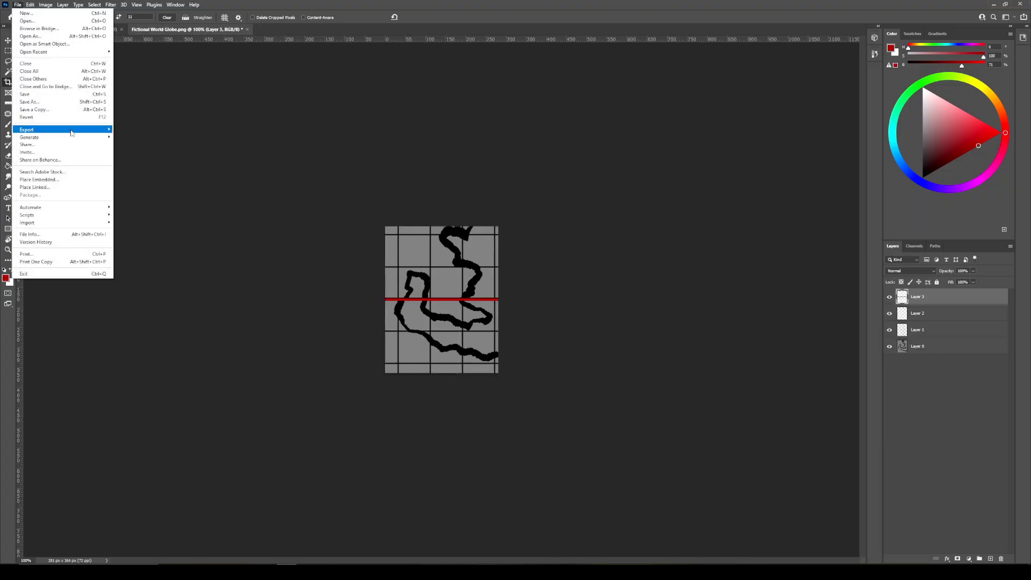
mouse_move(71, 132)
click(160, 132)
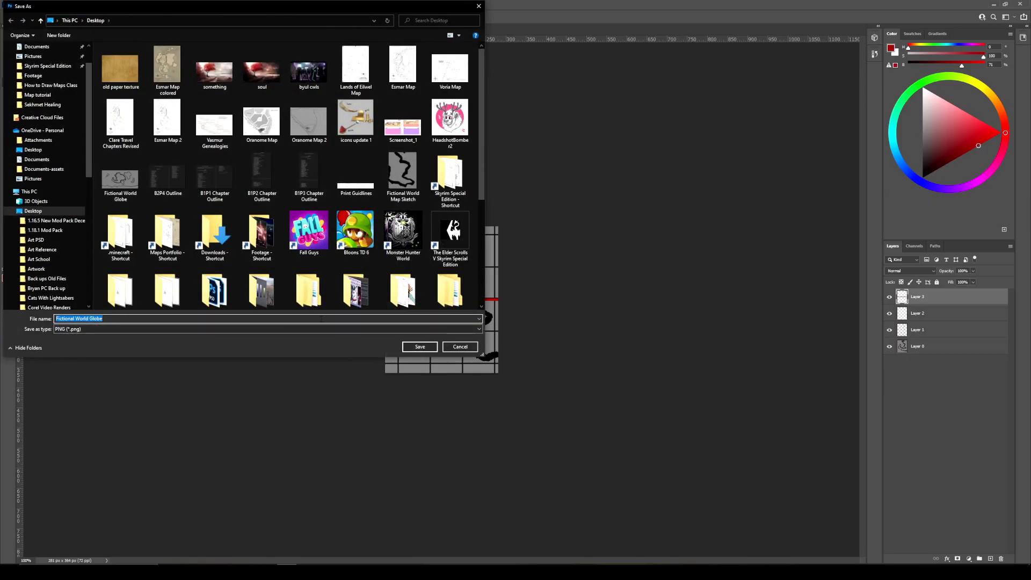
text(map draft scale)
key(Return)
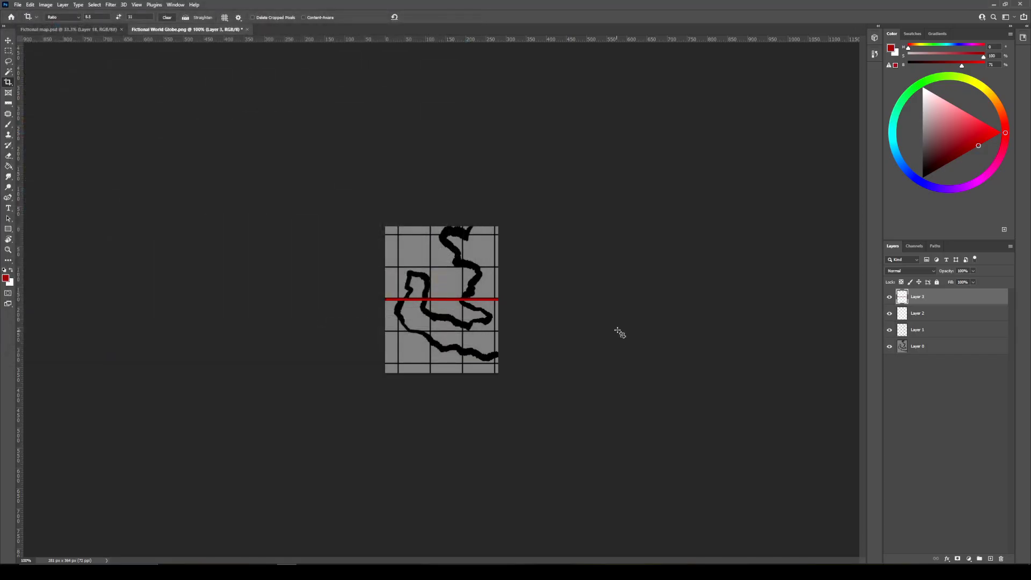
Undo the crop of the globe map.
click(892, 352)
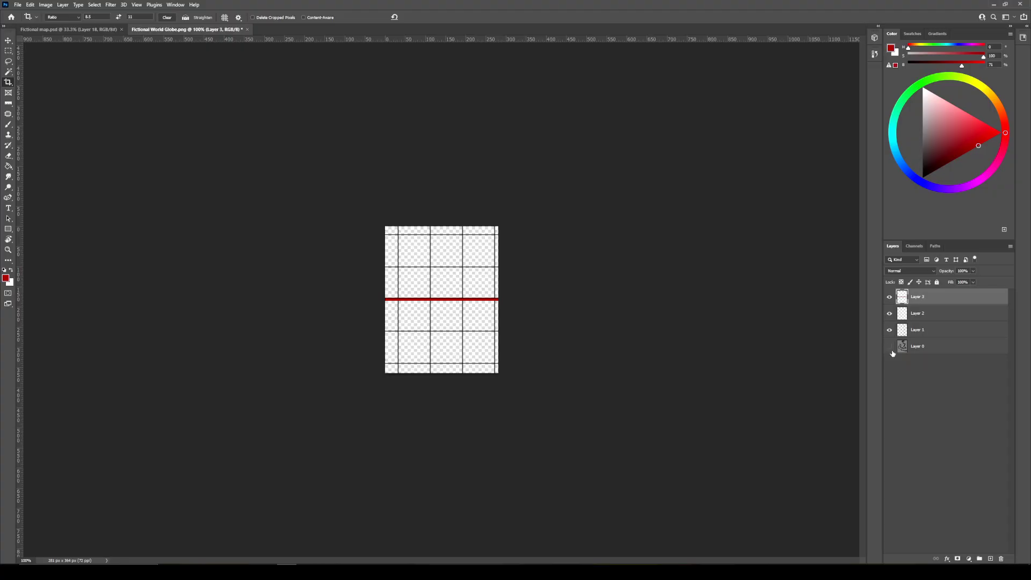
click(889, 346)
key(ctrl+z)
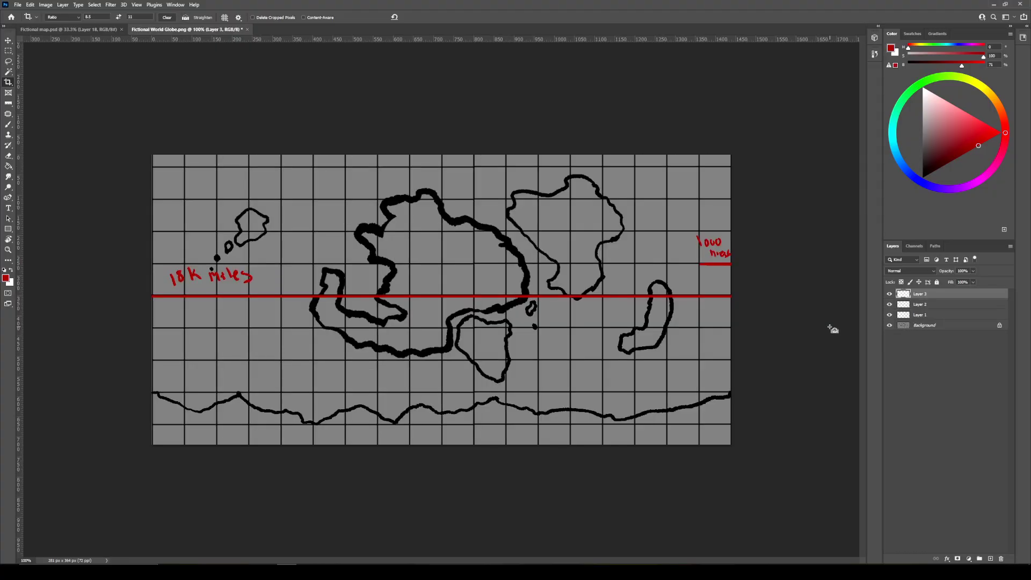
Hide Layer 3 and Layer 2, check which grid lines belong to Layer 1, and make Layer 1 active.
drag(889, 294, 891, 311)
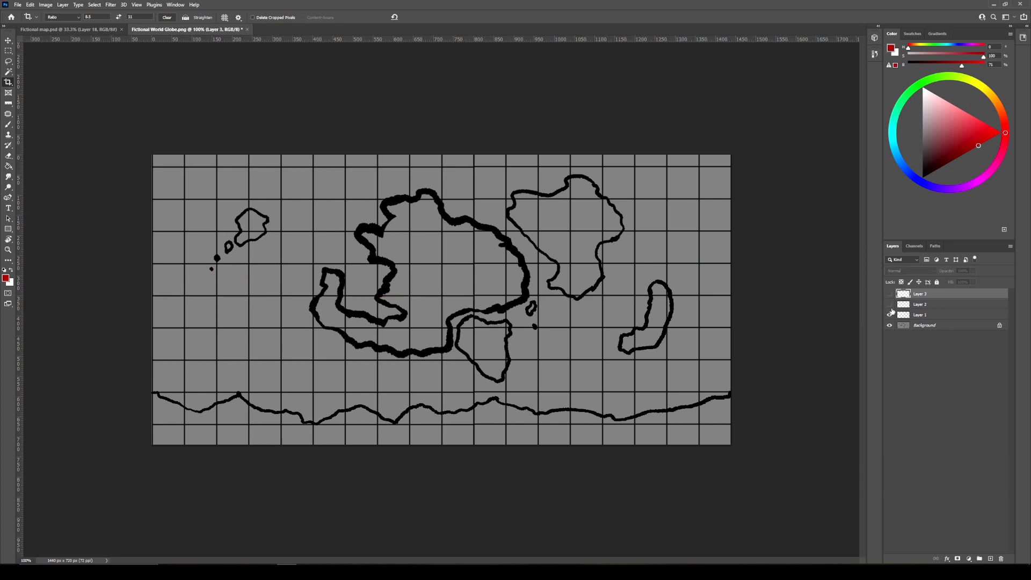
click(890, 315)
click(890, 315)
click(890, 315)
click(890, 315)
click(890, 315)
click(890, 315)
click(923, 317)
Set up the Square Grid brush at 800 px with the default black foreground colour.
key(b)
click(54, 17)
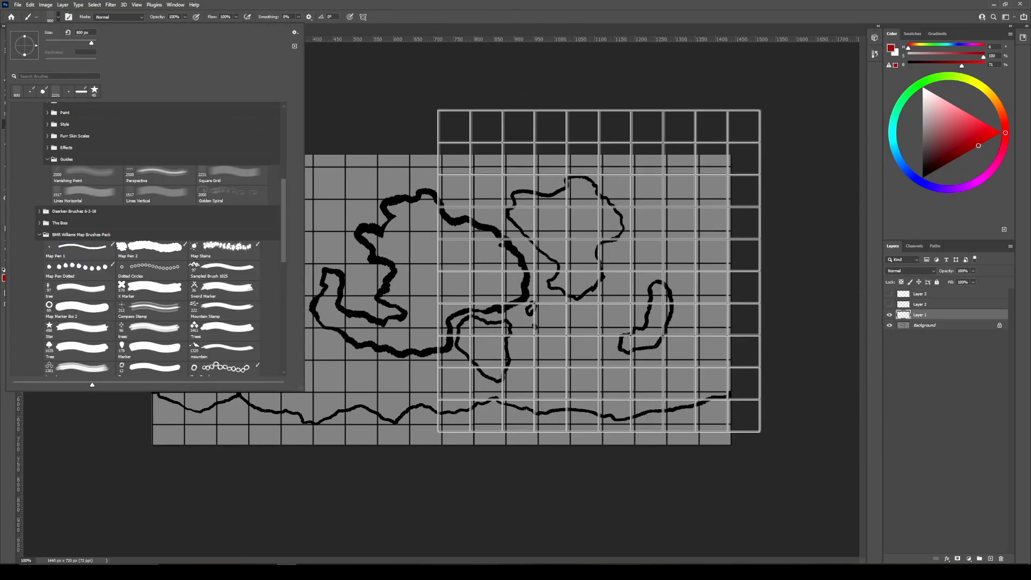
click(572, 282)
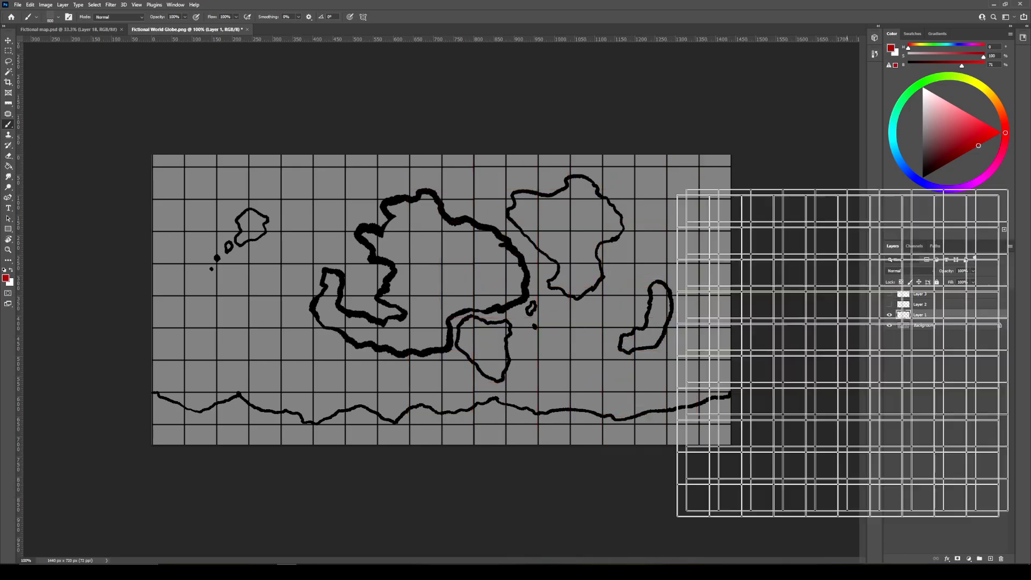
key(d)
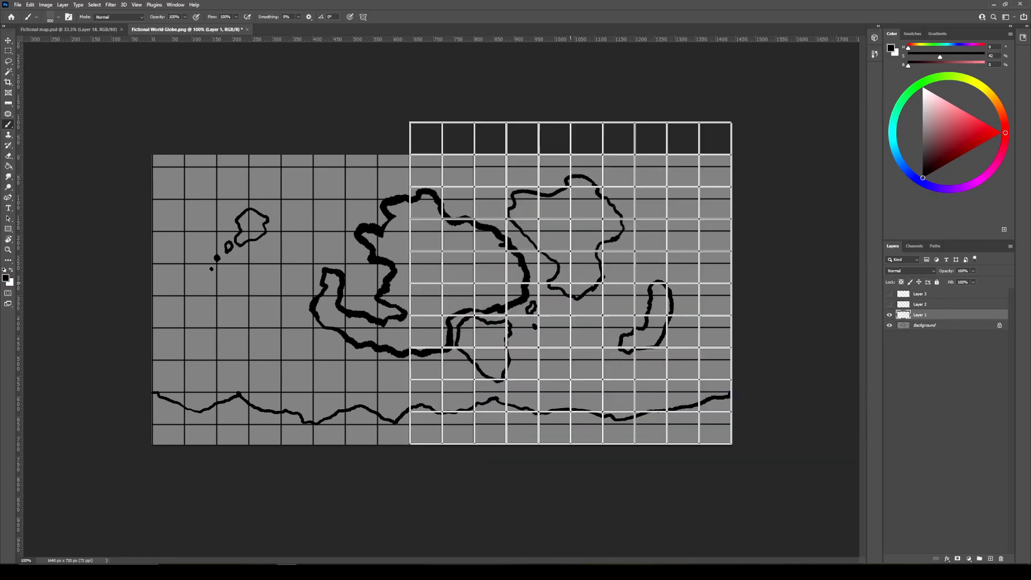
key(bracketleft)
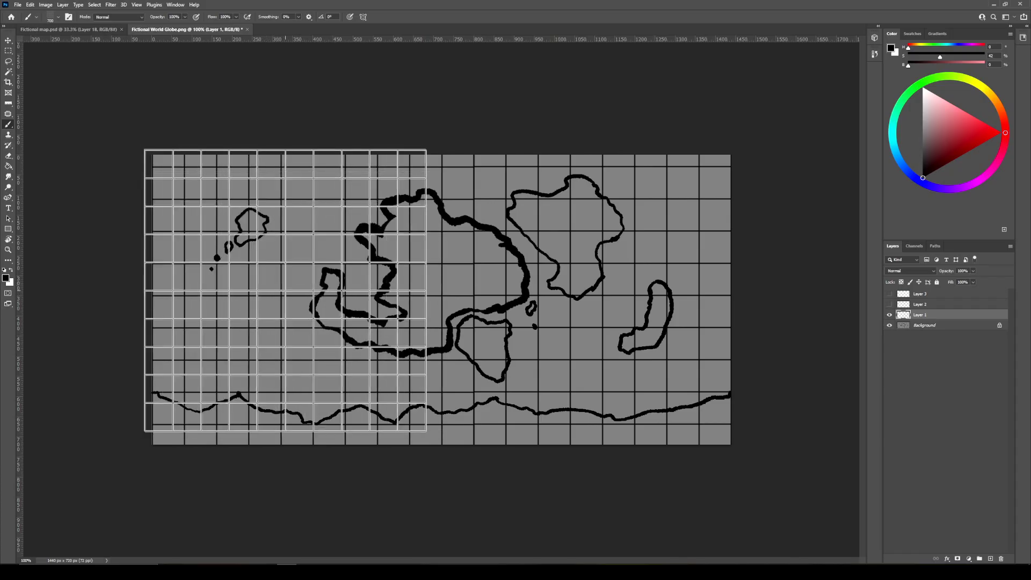
key(bracketright)
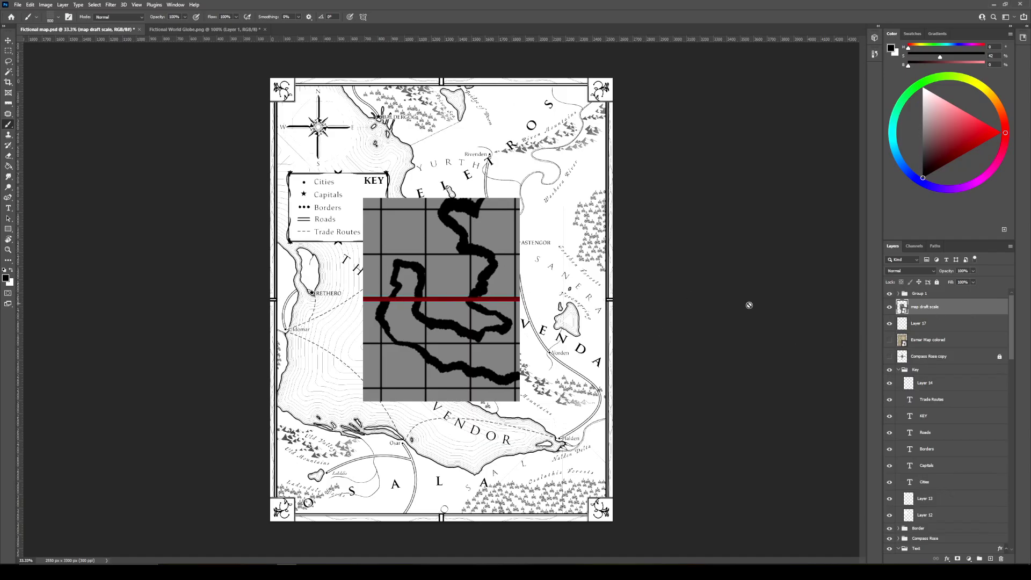
In Fictional map.psd, scale the map draft scale layer to cover the whole page and set its blend mode to Multiply.
key(ctrl+t)
drag(486, 271, 343, 126)
drag(427, 281, 603, 529)
key(Return)
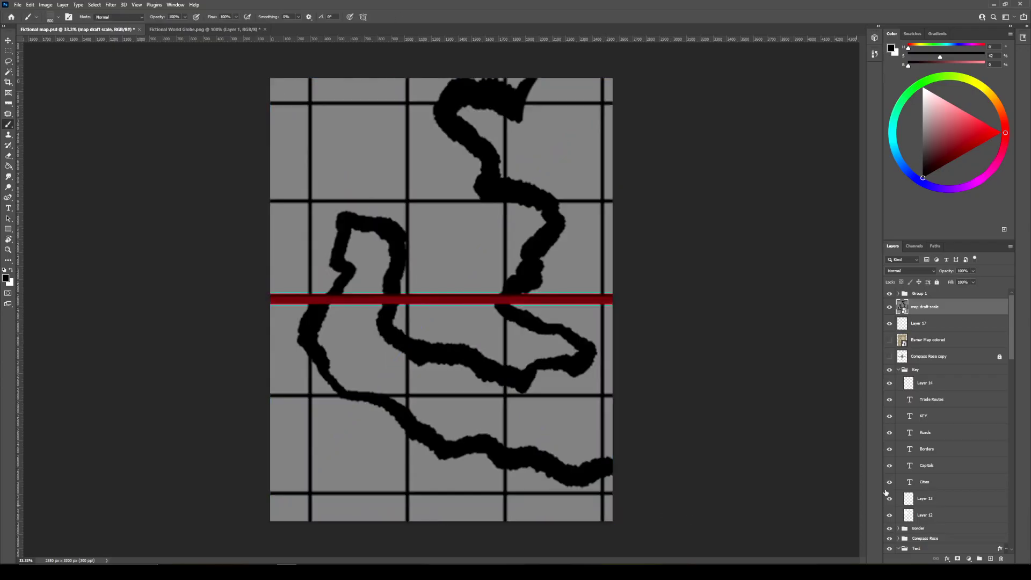
click(913, 271)
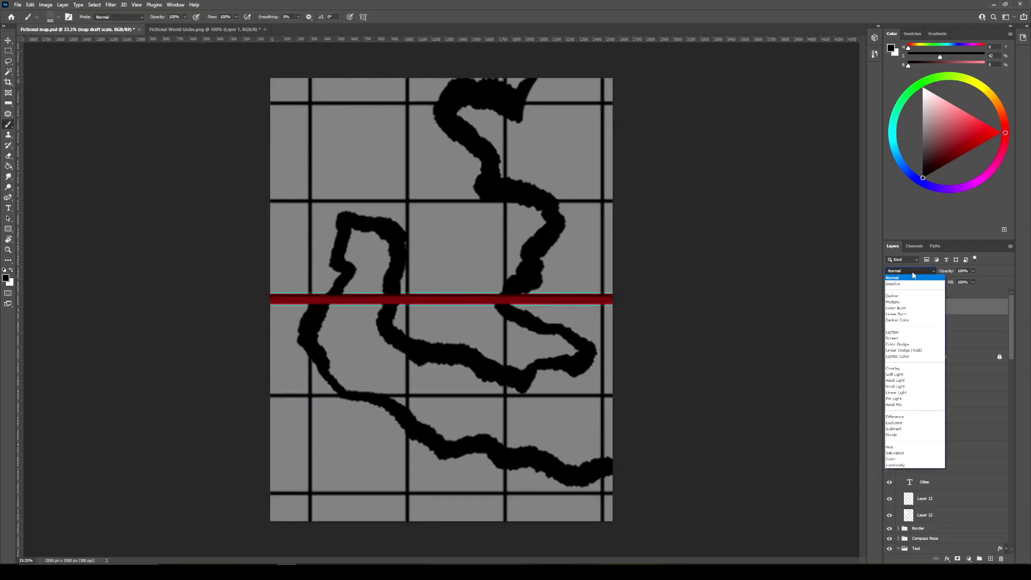
click(899, 300)
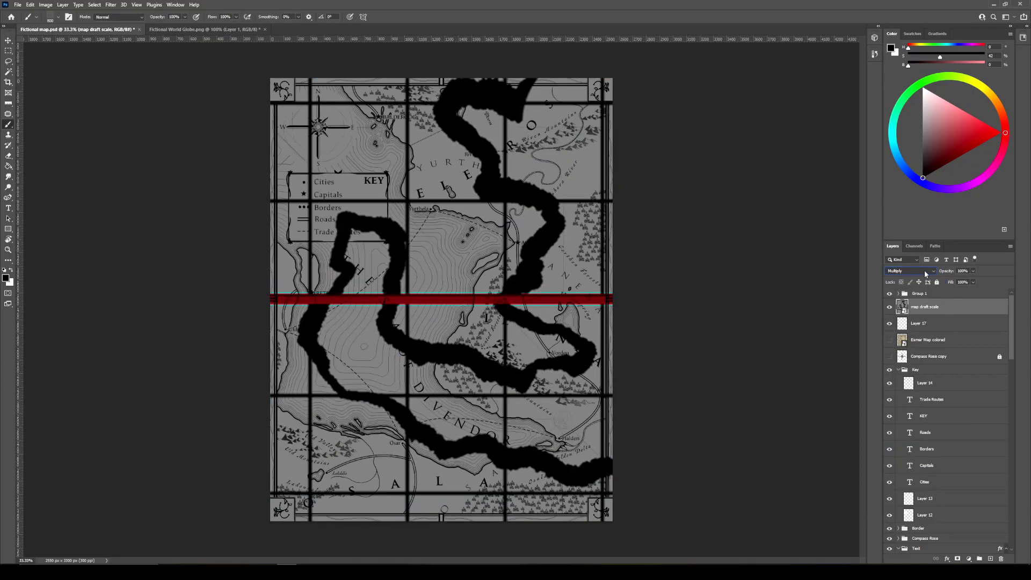
Show the Fictional World Map Sketch layer and set its fill to 77%.
drag(1011, 334, 994, 516)
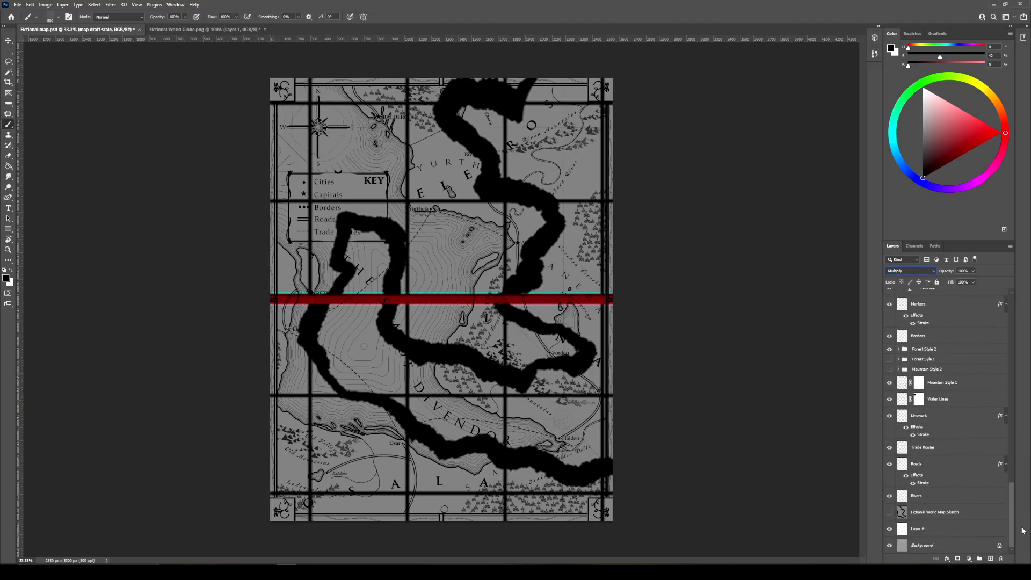
click(889, 512)
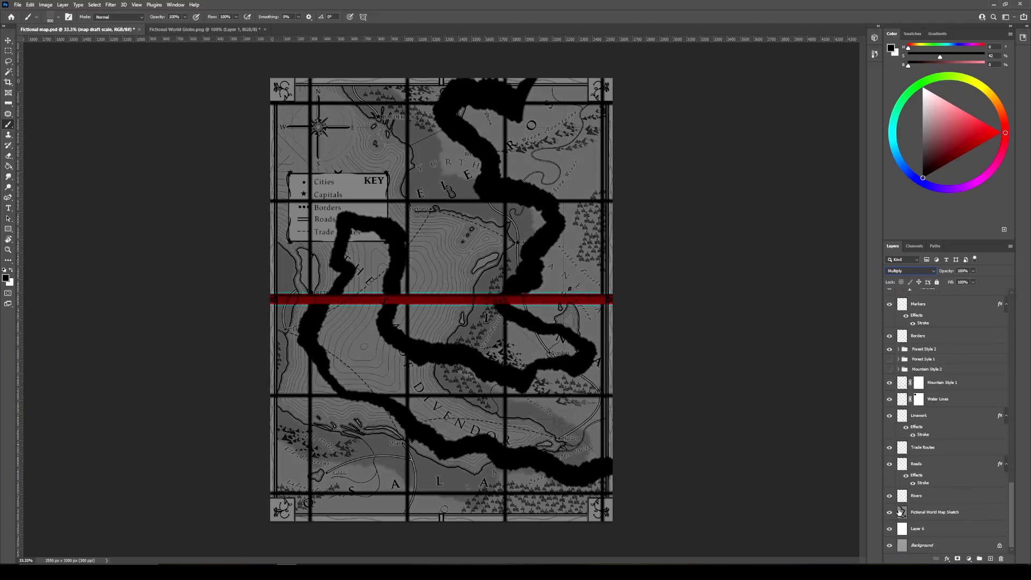
click(921, 513)
drag(984, 291, 990, 291)
Scale the map draft scale layer up to about 328% and reposition it so its thick coastlines follow the regional map's coasts.
scroll(983, 381, up, 5)
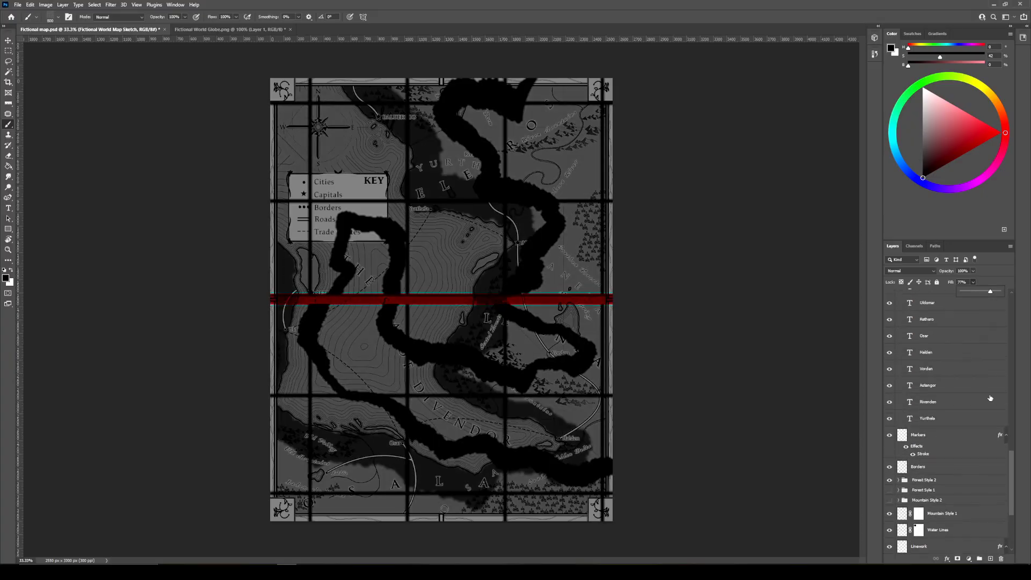
scroll(983, 381, up, 10)
click(951, 311)
key(ctrl+t)
drag(594, 221, 523, 230)
drag(547, 524, 712, 558)
drag(554, 333, 550, 423)
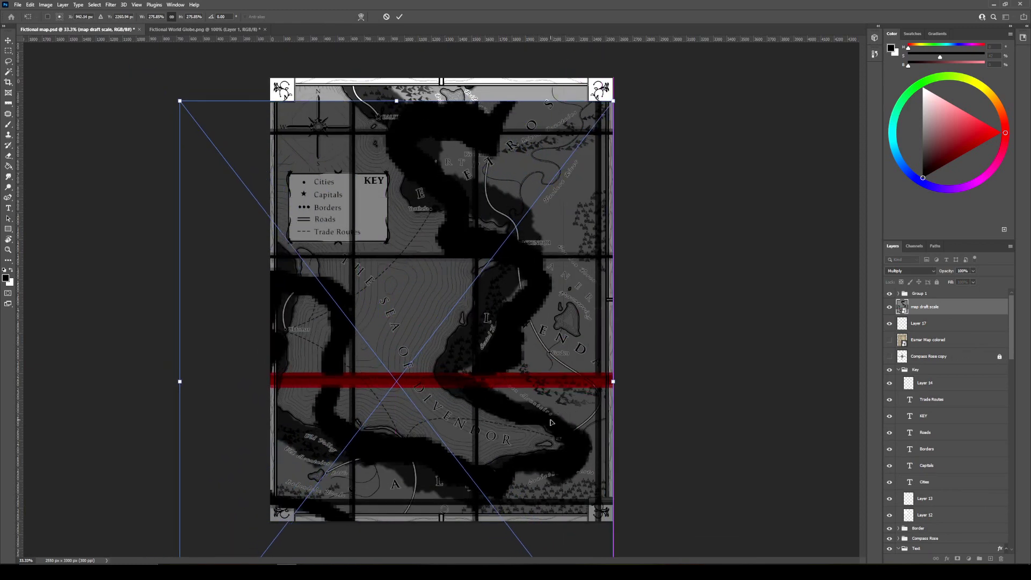
drag(178, 100, 69, 63)
drag(520, 53, 518, 86)
drag(118, 50, 97, 21)
drag(359, 100, 364, 111)
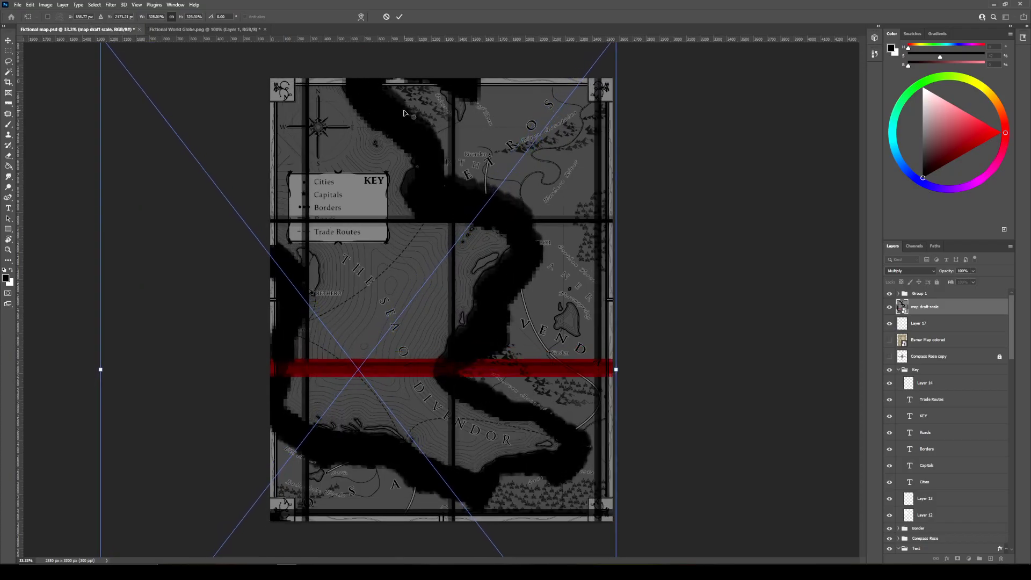
key(Return)
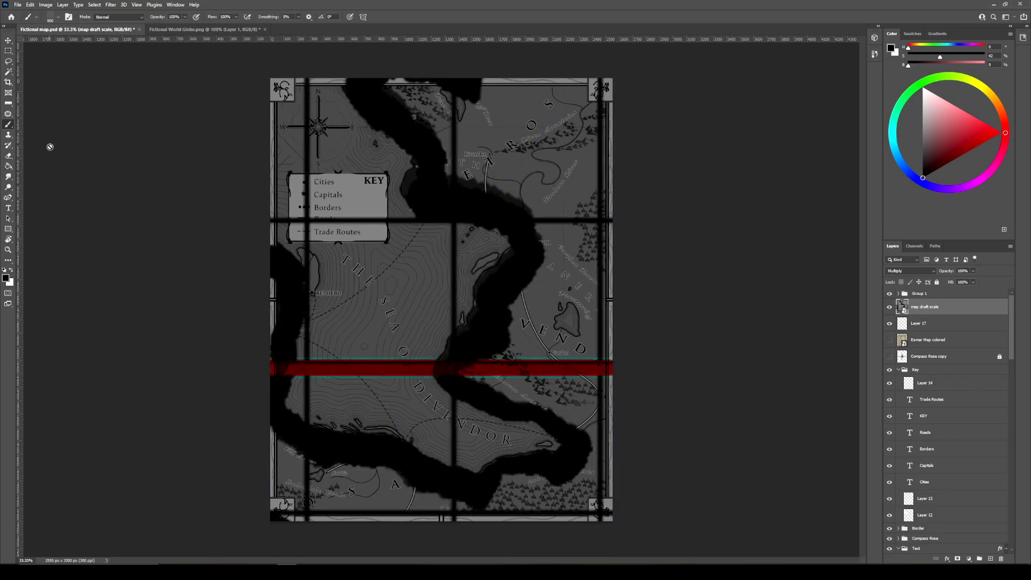
Enlarge the map draft scale layer to about 335% by extending its upper-left corner outward.
key(b)
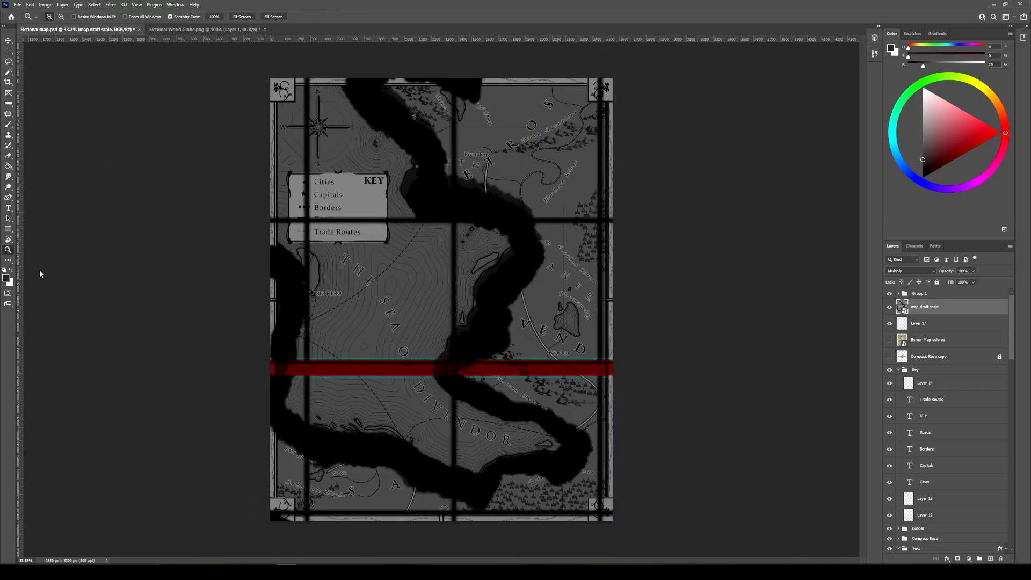
key(ctrl+minus)
key(ctrl+t)
drag(182, 98, 173, 90)
key(Return)
key(z)
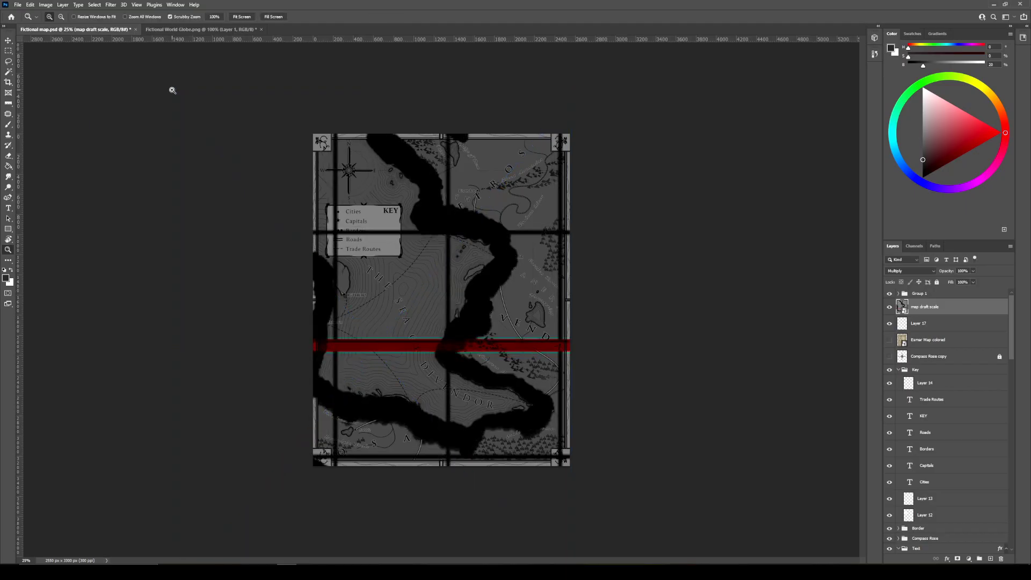
key(ctrl+t)
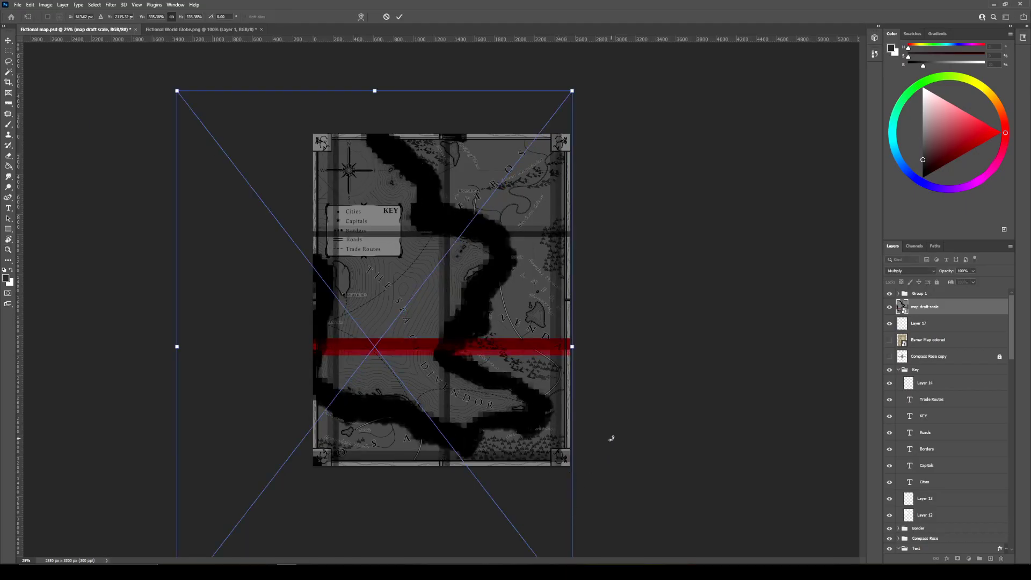
key(Return)
key(z)
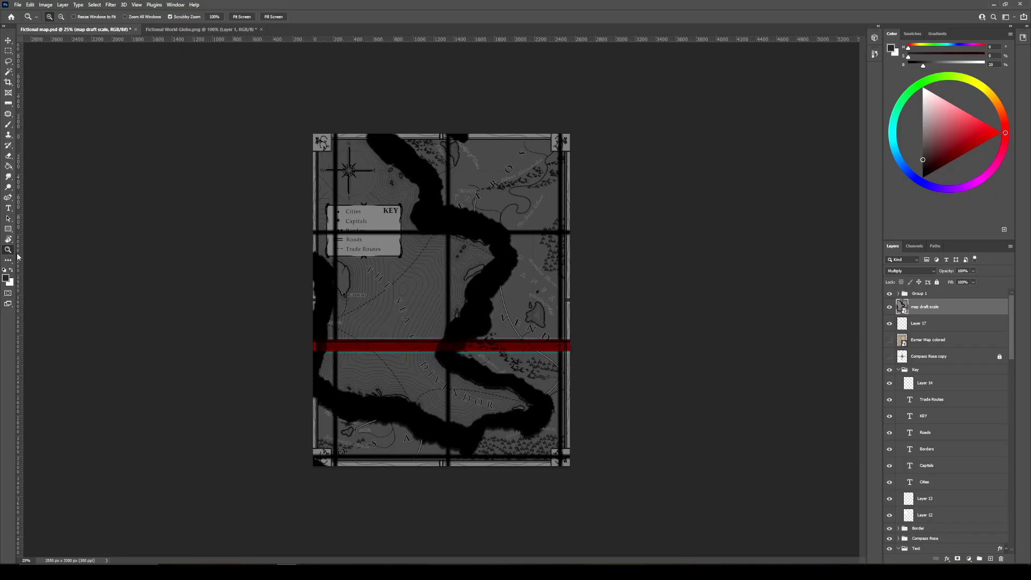
Refine the map draft scale layer's size to about 340% for a closer coastline match.
alt+click(176, 277)
alt+click(176, 277)
key(ctrl+t)
drag(506, 452, 510, 455)
key(Return)
Nudge the map draft scale layer about 40 px to the left to line up its coasts with the regional map.
drag(261, 348, 275, 392)
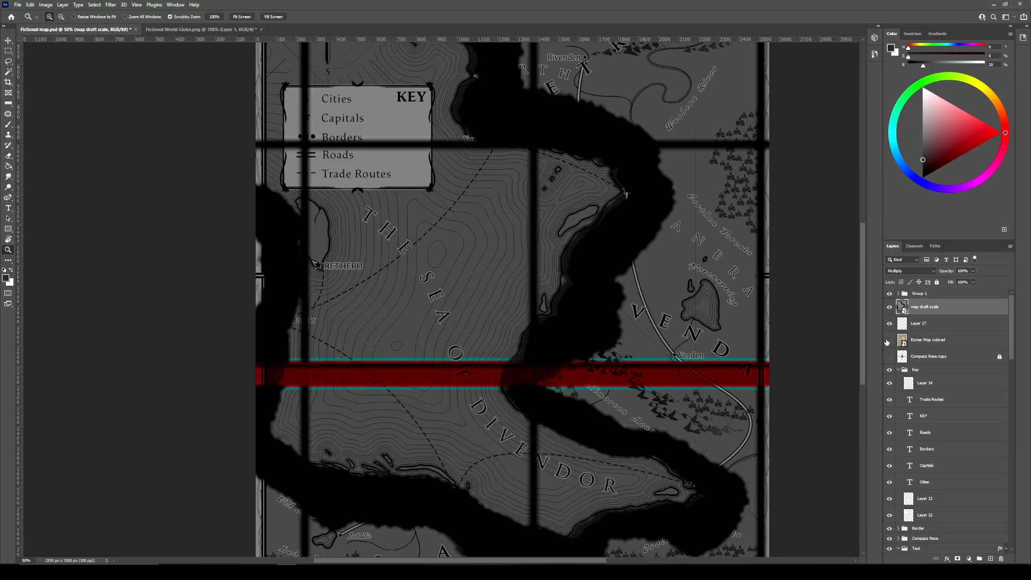
key(ctrl+t)
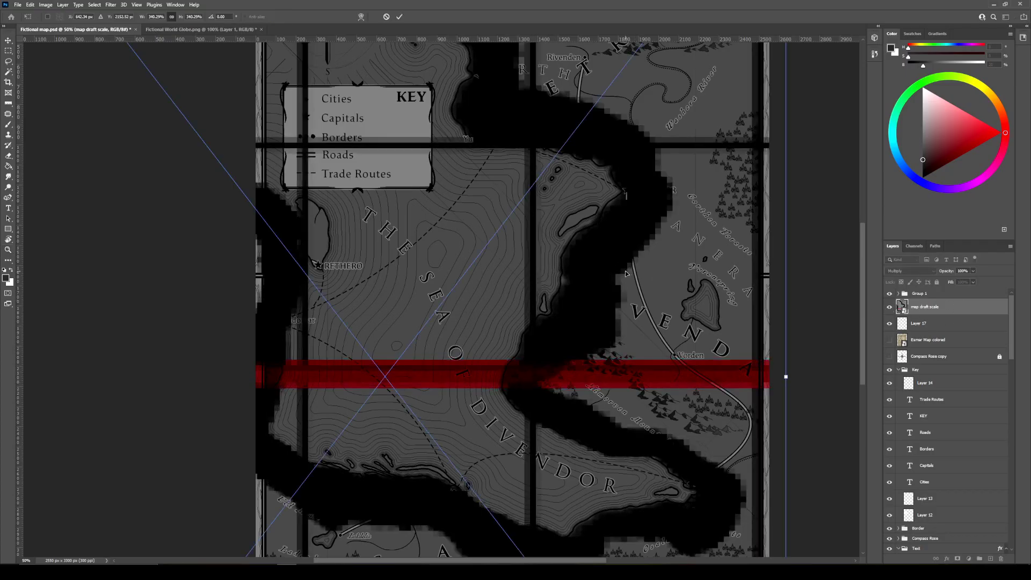
key(Left)
key(Left)
key(Left)
key(Left)
key(Left)
key(Left)
key(Left)
key(Left)
key(Left)
key(Left)
key(Left)
key(Left)
key(Left)
key(Left)
key(Left)
key(Left)
key(Left)
key(Left)
key(Left)
key(Left)
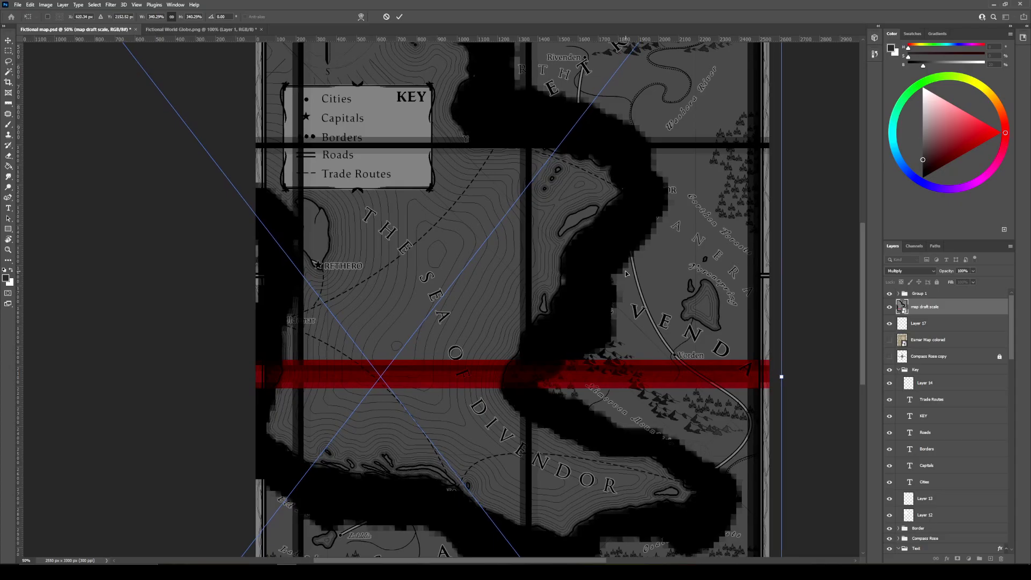
key(Left)
key(Left)
key(Left)
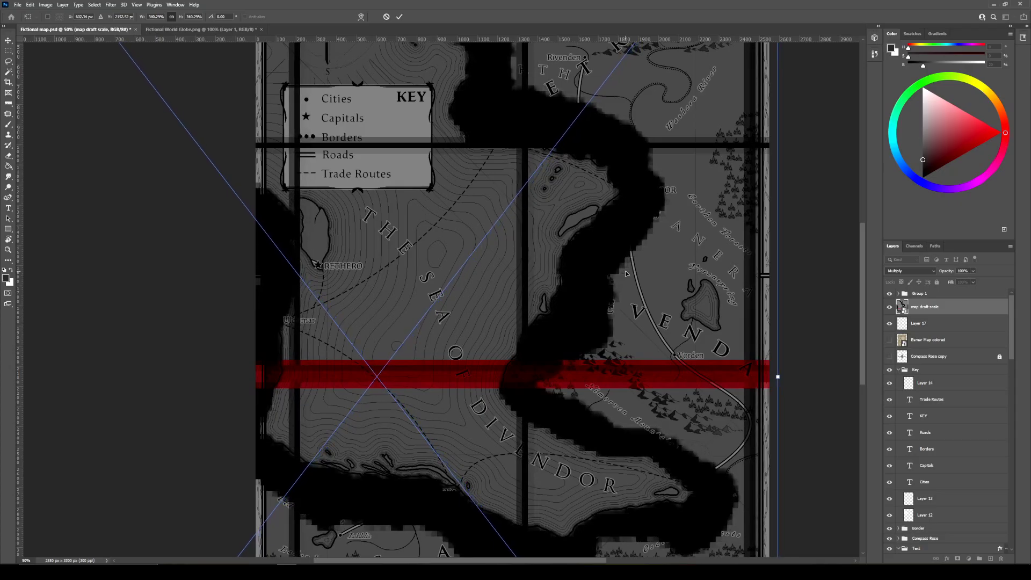
key(Return)
key(z)
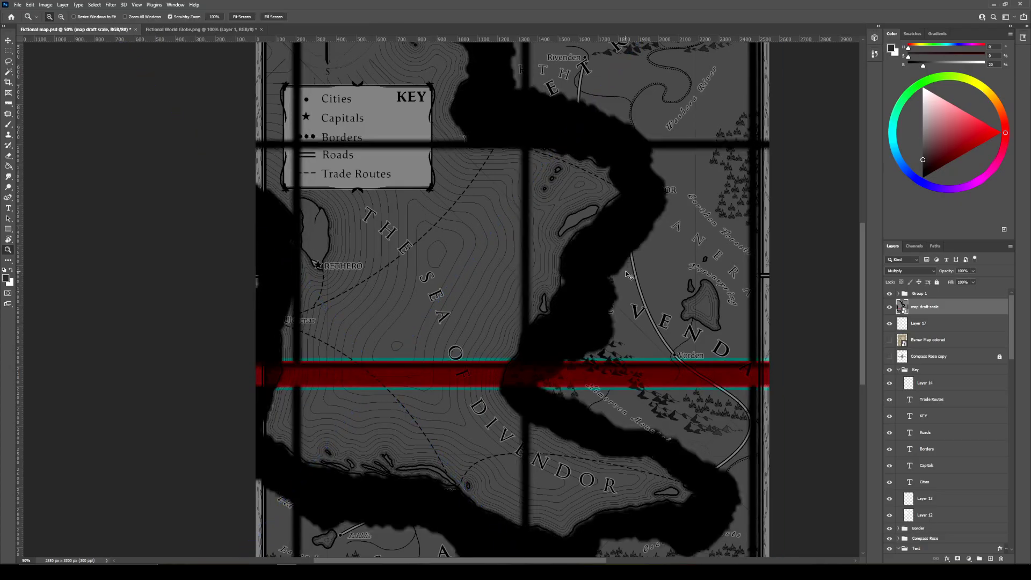
Fine-tune the map draft scale layer's position a few pixels further left.
key(ctrl+t)
key(Left)
key(Left)
key(Left)
key(Left)
key(Return)
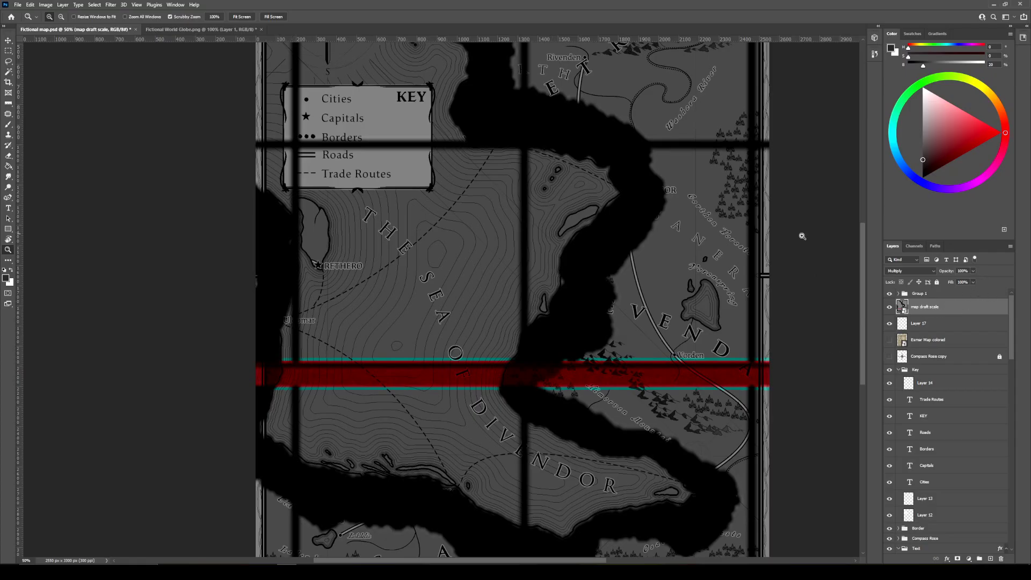
Lower the map draft scale layer's fill to 64% and hide the Fictional World Map Sketch layer.
click(975, 282)
drag(962, 293, 960, 293)
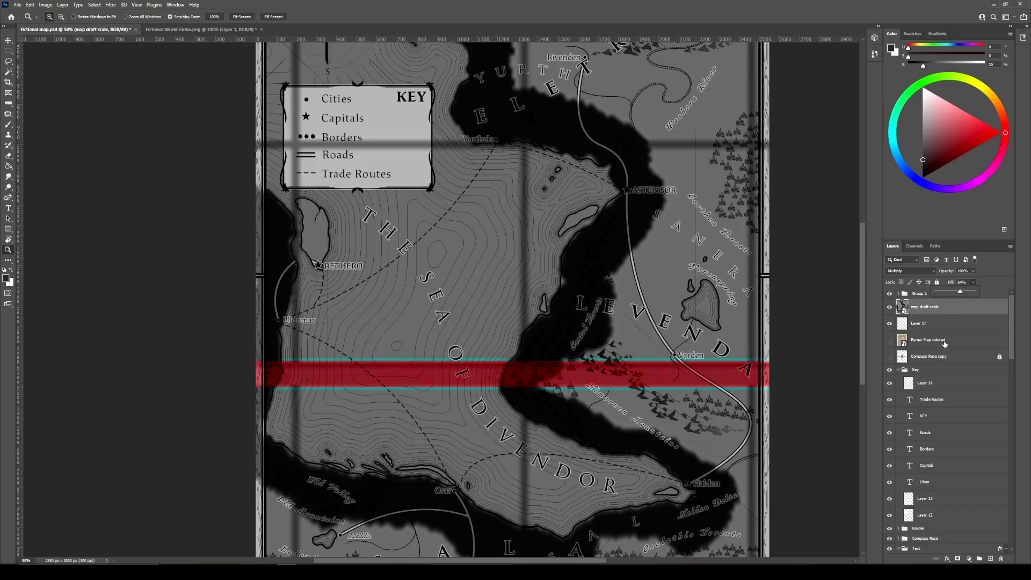
scroll(952, 314, down, 3)
drag(1013, 382, 1012, 515)
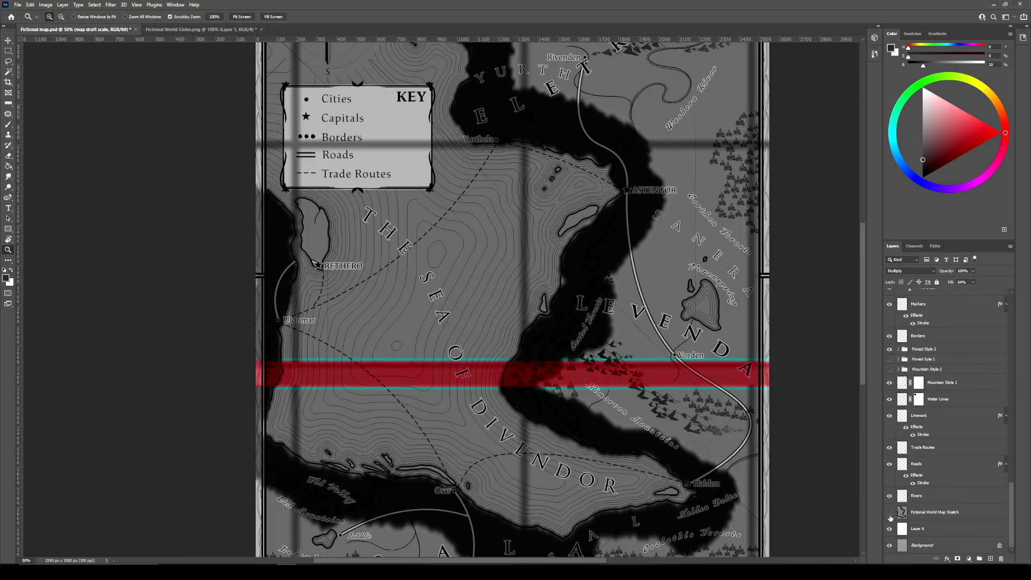
click(890, 514)
Add a new layer above map draft scale and choose the Map Pen 1 brush with black as the colour.
scroll(948, 457, up, 5)
scroll(574, 357, up, 2)
scroll(948, 419, up, 10)
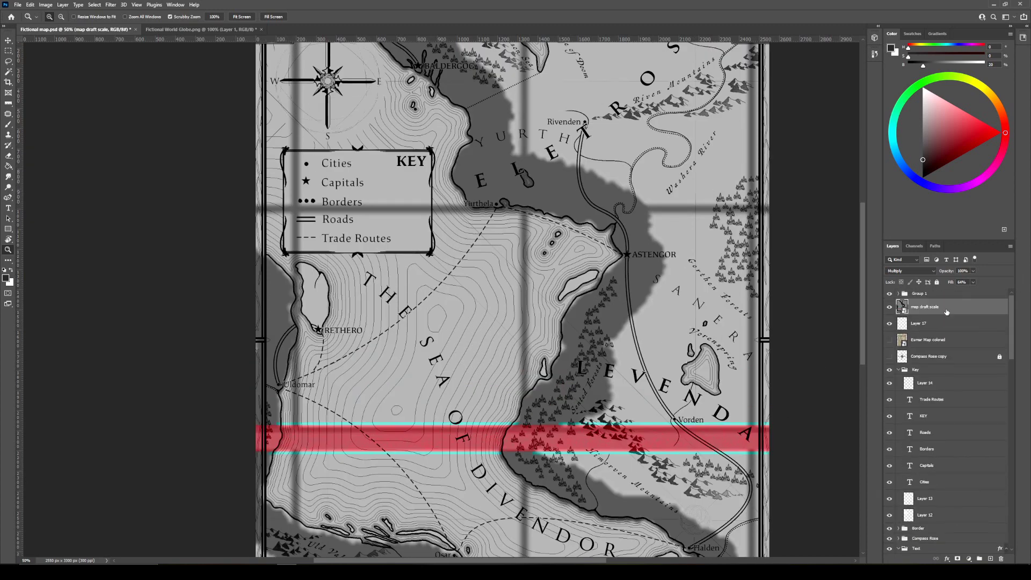
click(991, 559)
click(923, 177)
key(b)
click(51, 17)
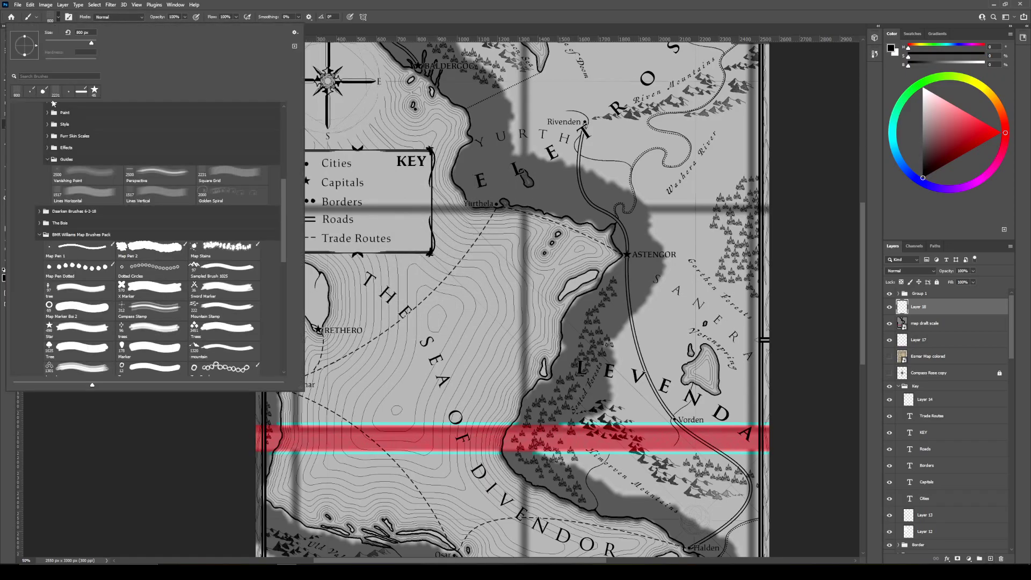
click(87, 256)
click(525, 356)
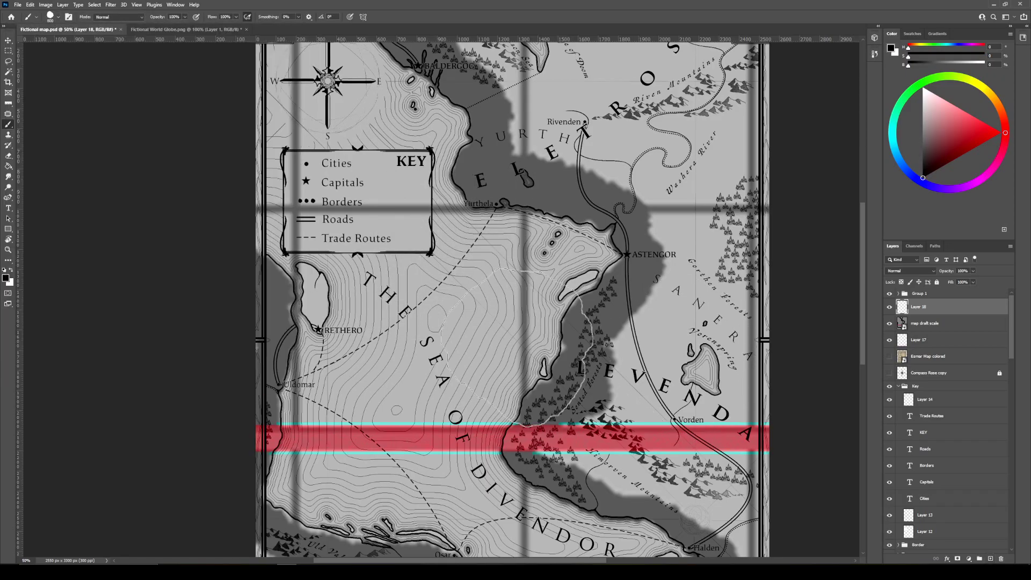
Paint a 20 px horizontal line across the sea between the two vertical grid lines, and hide the map draft scale layer.
key(bracketleft)
key(bracketleft)
key(bracketleft)
key(bracketleft)
key(bracketleft)
key(bracketleft)
key(bracketleft)
key(bracketleft)
key(bracketleft)
key(bracketleft)
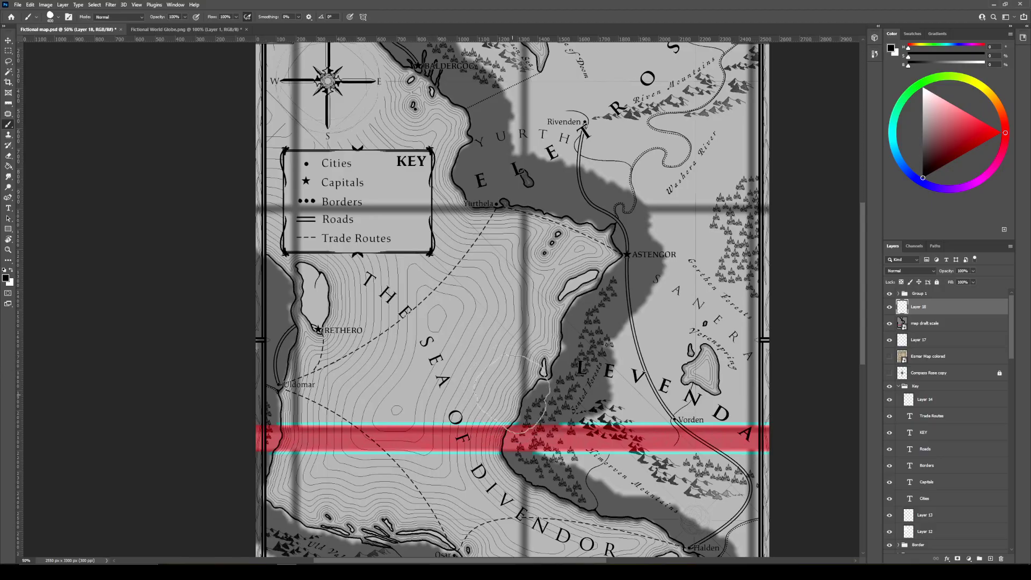
key(bracketleft)
key(bracketleft)
key(bracketleft)
key(bracketleft)
key(bracketleft)
key(bracketleft)
key(bracketleft)
drag(308, 435, 515, 463)
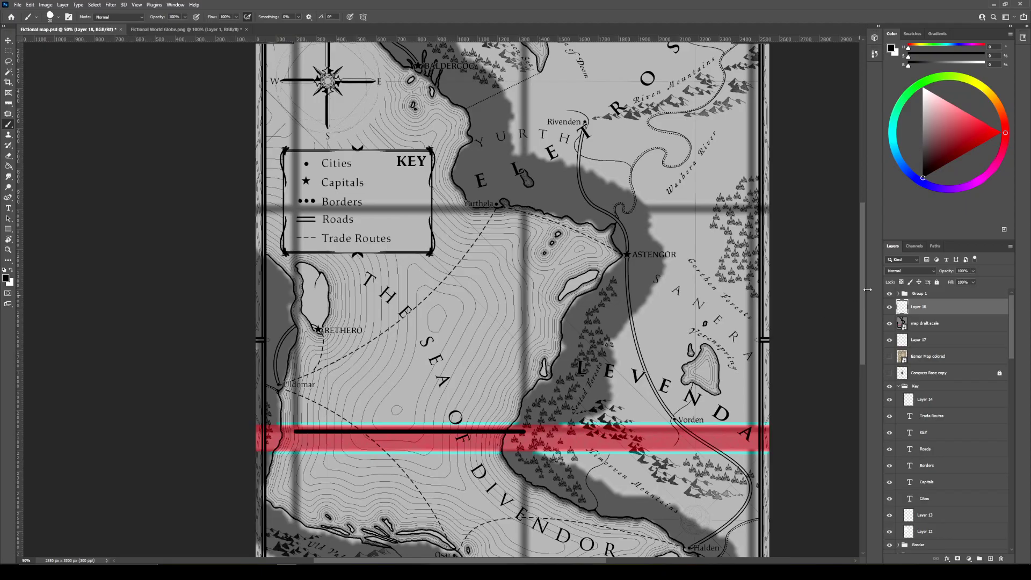
click(890, 324)
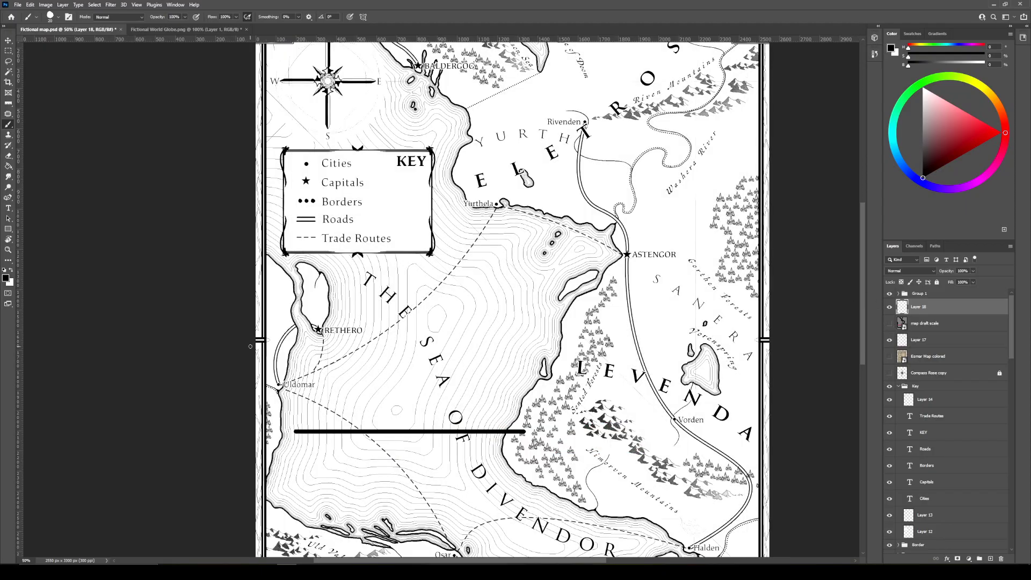
Examine the length and end points of the painted line against the regional map, both over the full page and close up.
key(z)
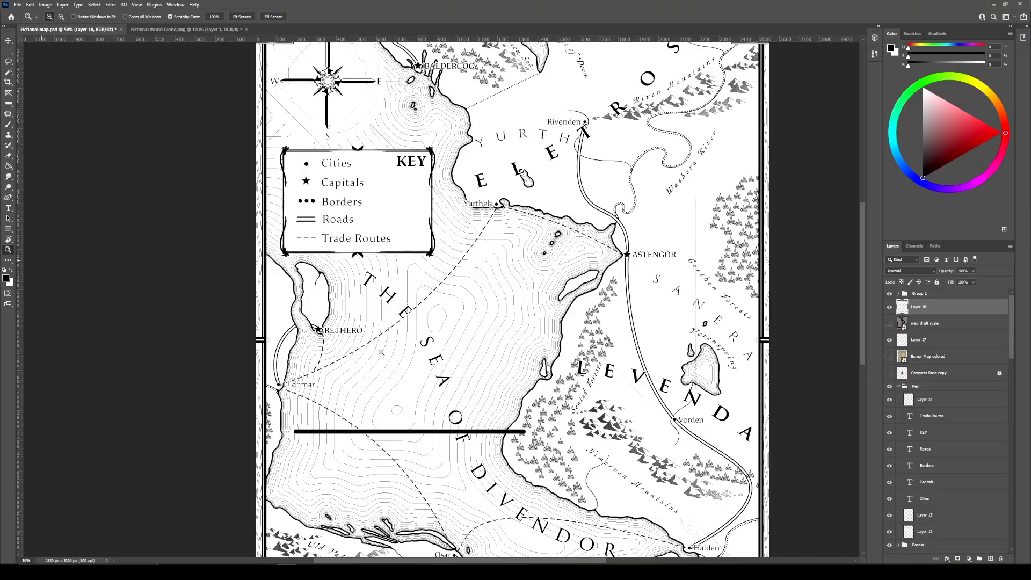
click(456, 395)
alt+click(521, 432)
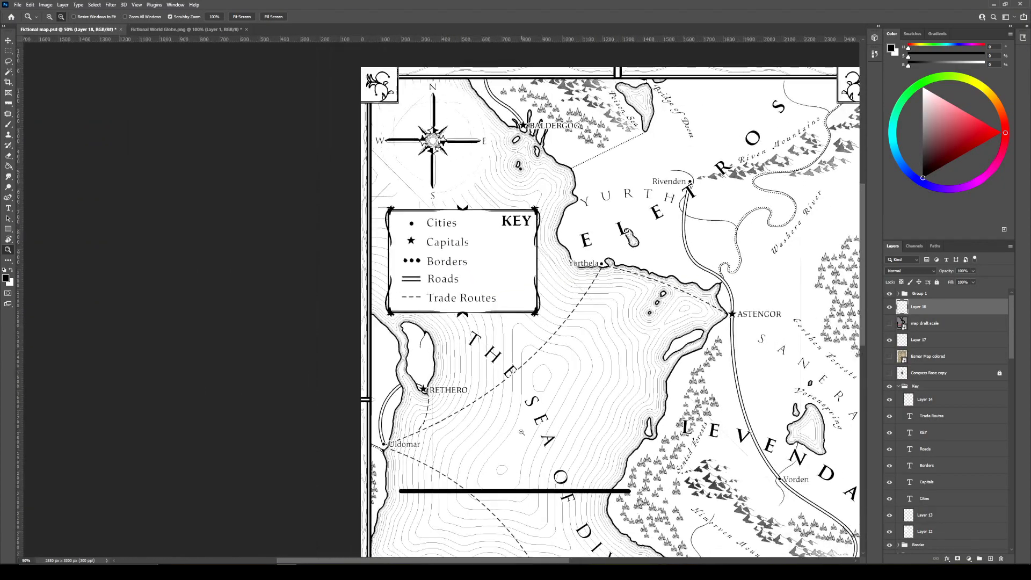
alt+click(560, 446)
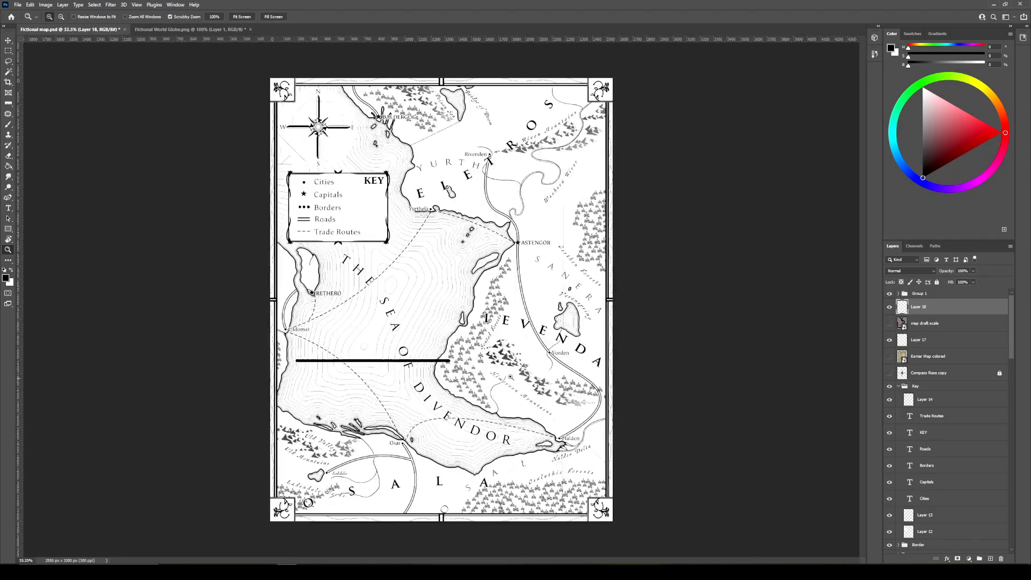
click(405, 390)
drag(239, 305, 280, 365)
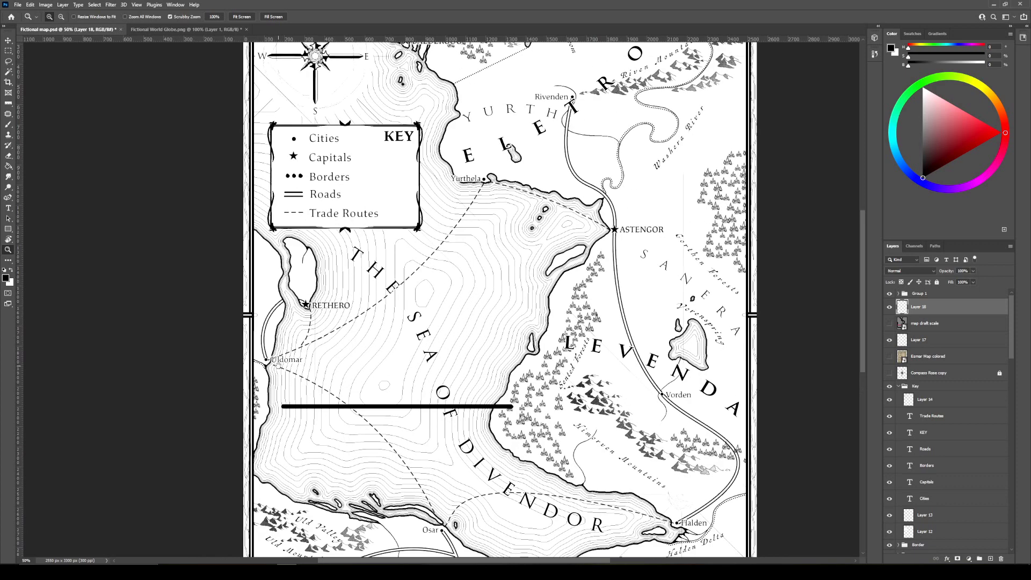
alt+click(476, 318)
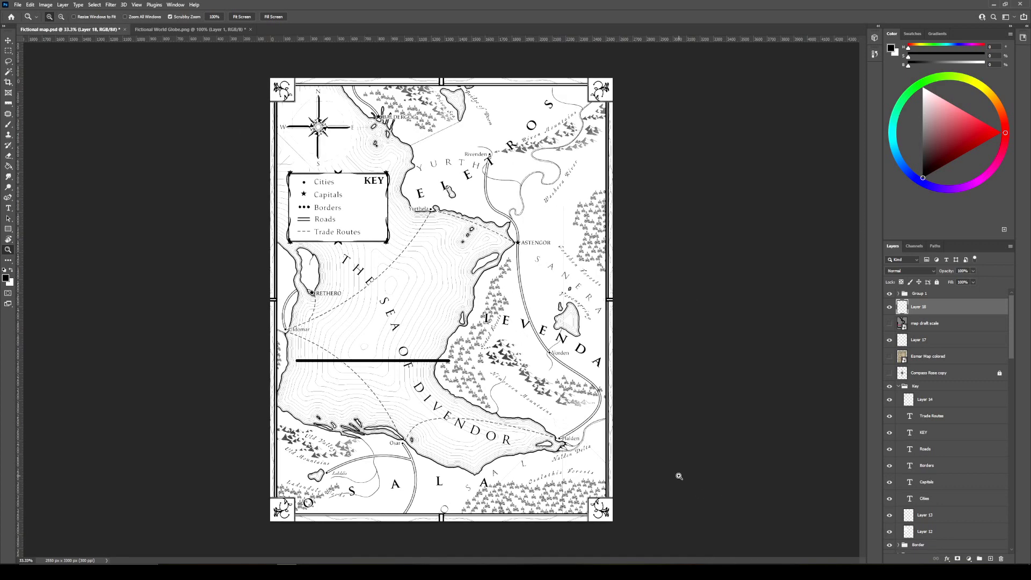
click(399, 352)
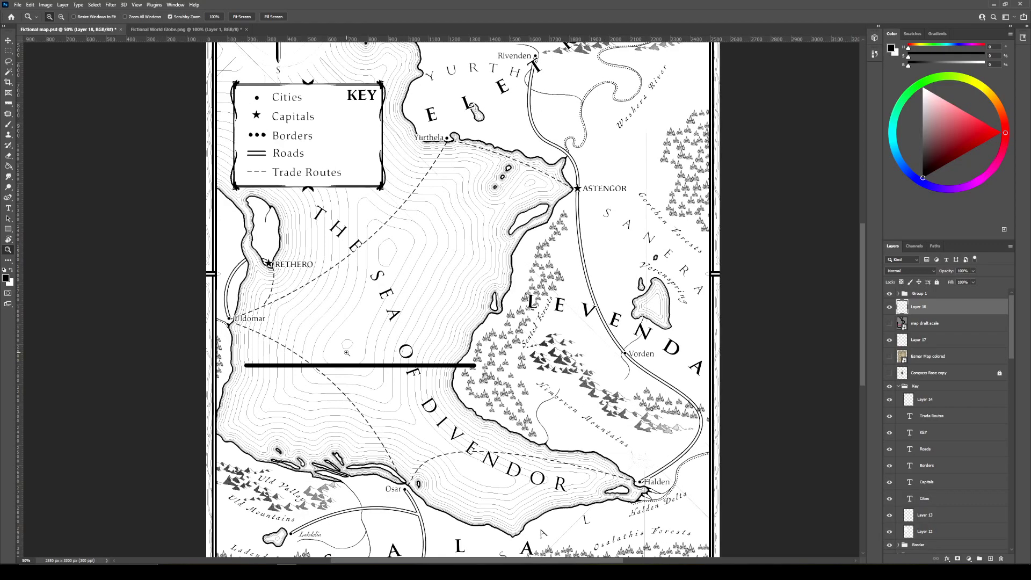
click(346, 352)
alt+click(527, 333)
click(452, 343)
key(ctrl+t)
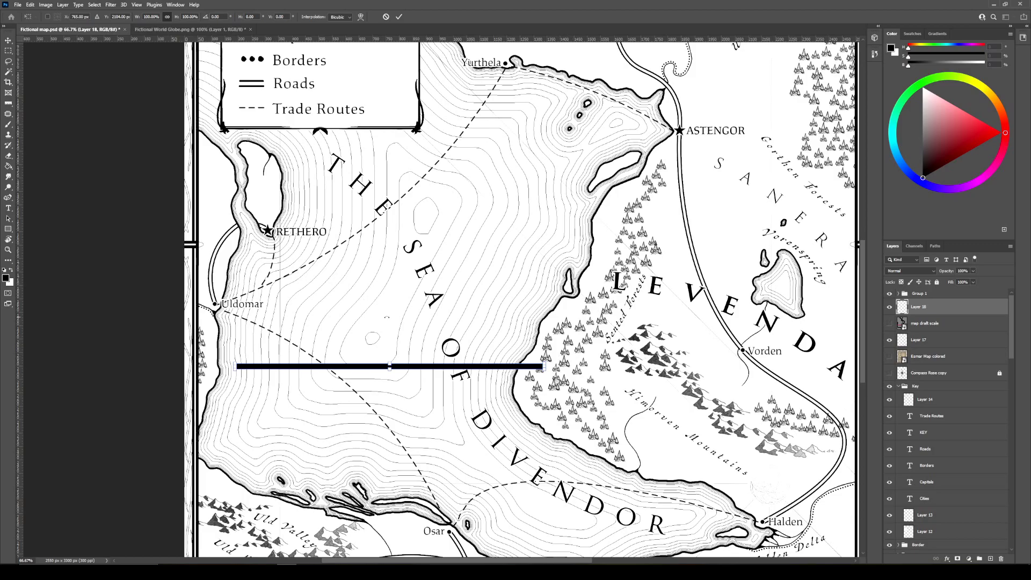
click(8, 250)
alt+click(454, 327)
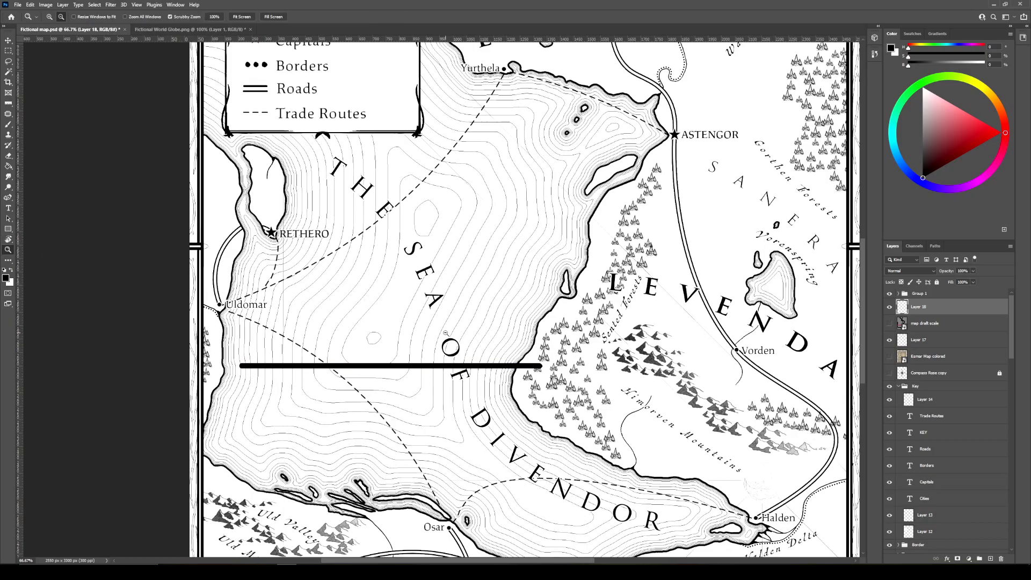
alt+click(441, 336)
click(372, 347)
click(372, 347)
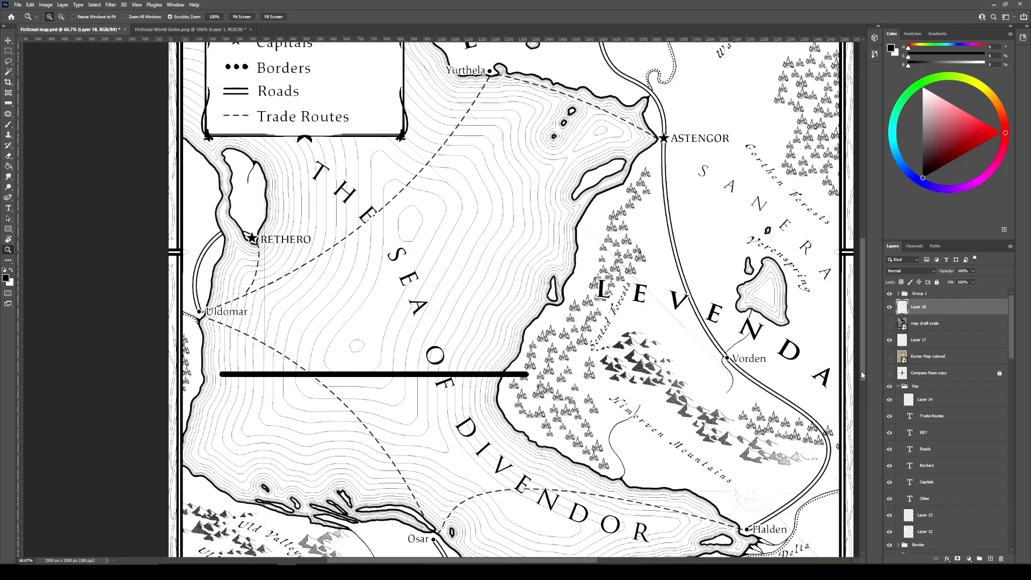
key(ctrl+minus)
alt+click(405, 363)
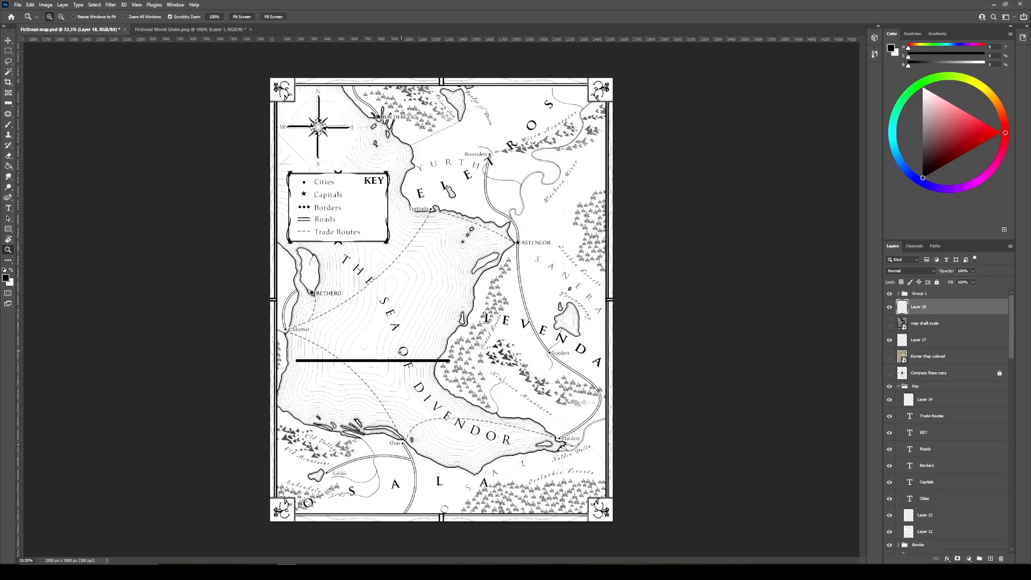
click(359, 373)
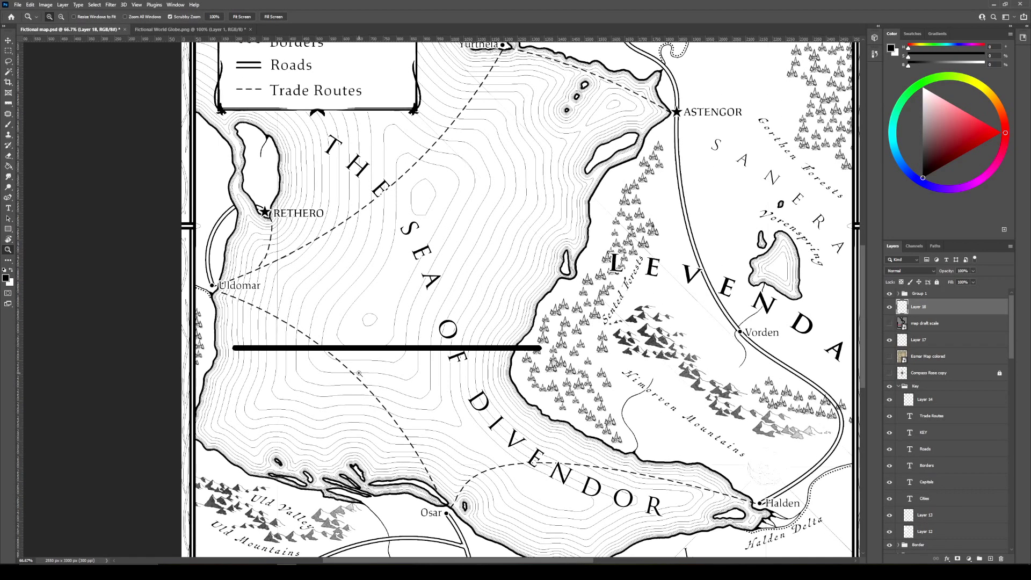
drag(433, 384, 534, 374)
click(437, 359)
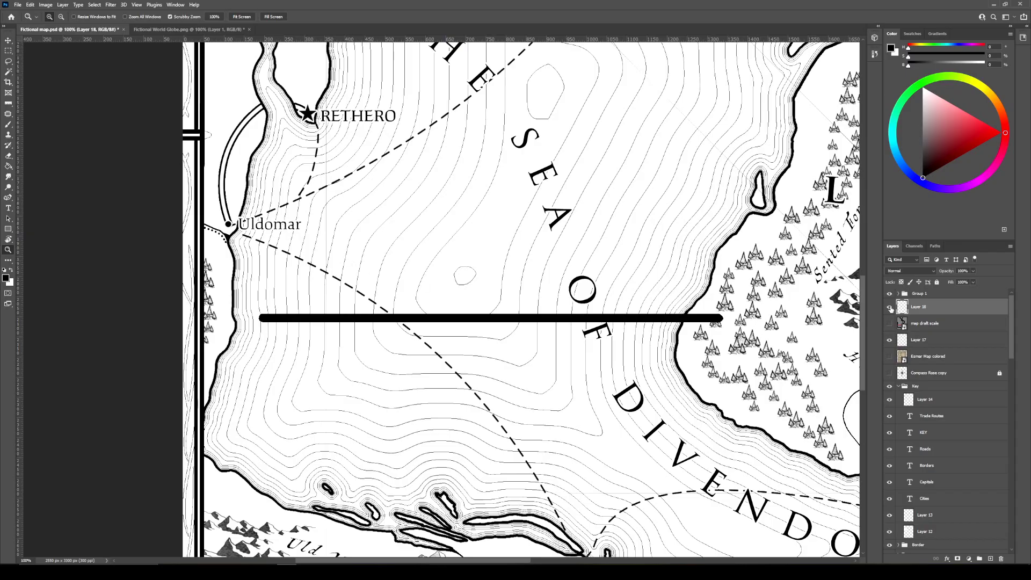
Try to paint a second line above the scale line, mirrored about a vertical symmetry axis near its midpoint.
key(alt)
alt+click(408, 360)
click(419, 355)
key(b)
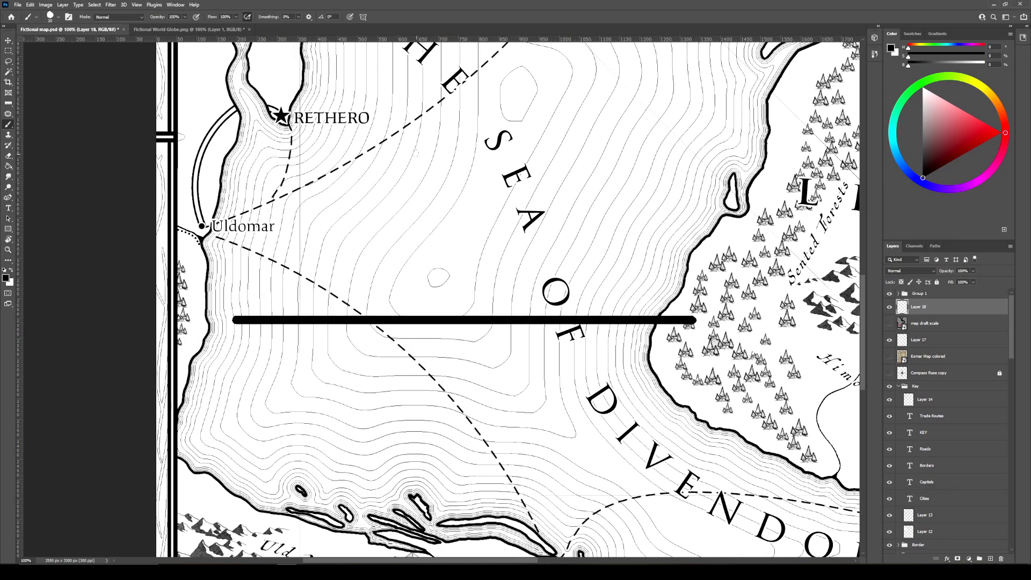
click(364, 18)
click(394, 49)
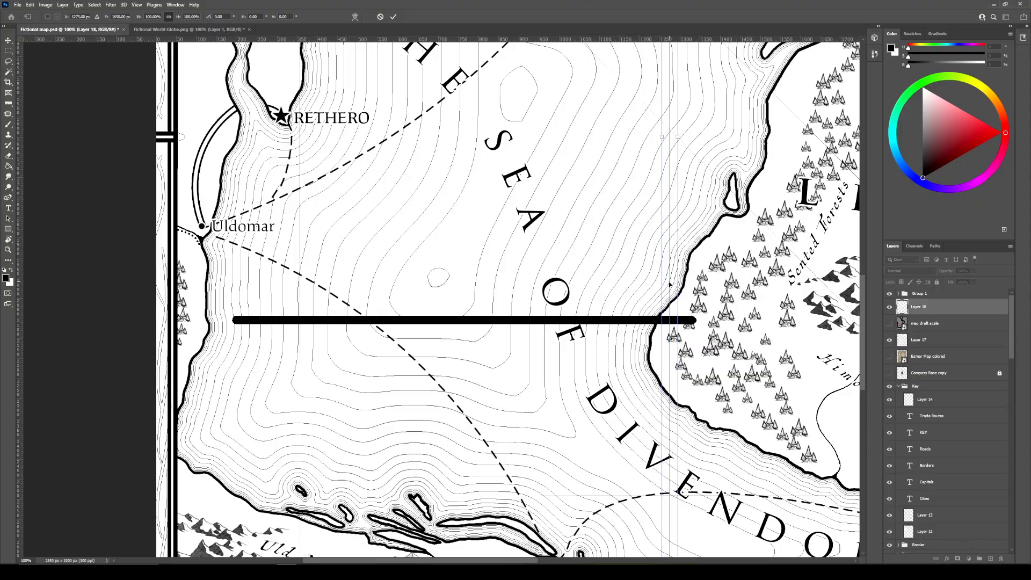
drag(670, 285, 473, 292)
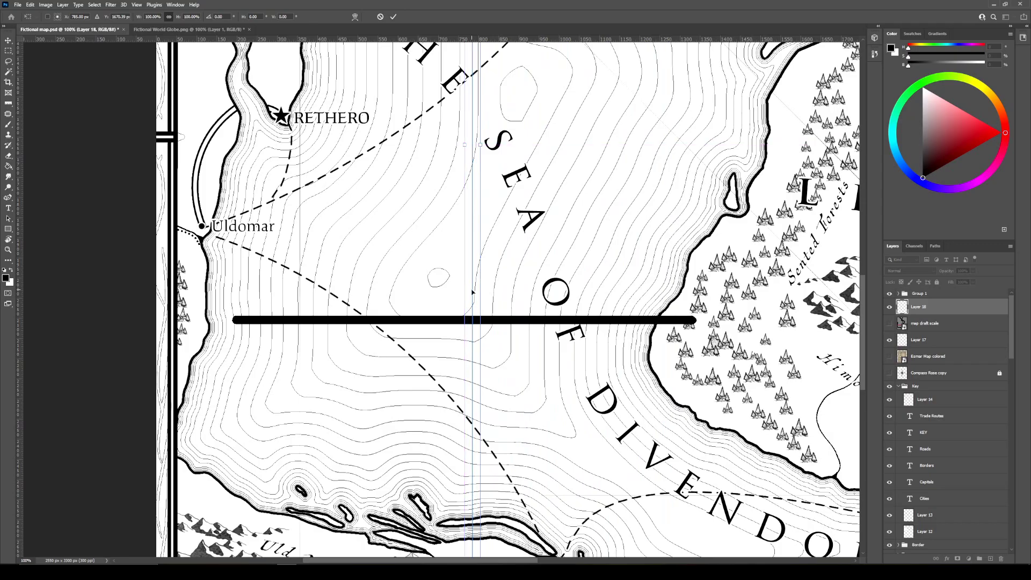
key(Return)
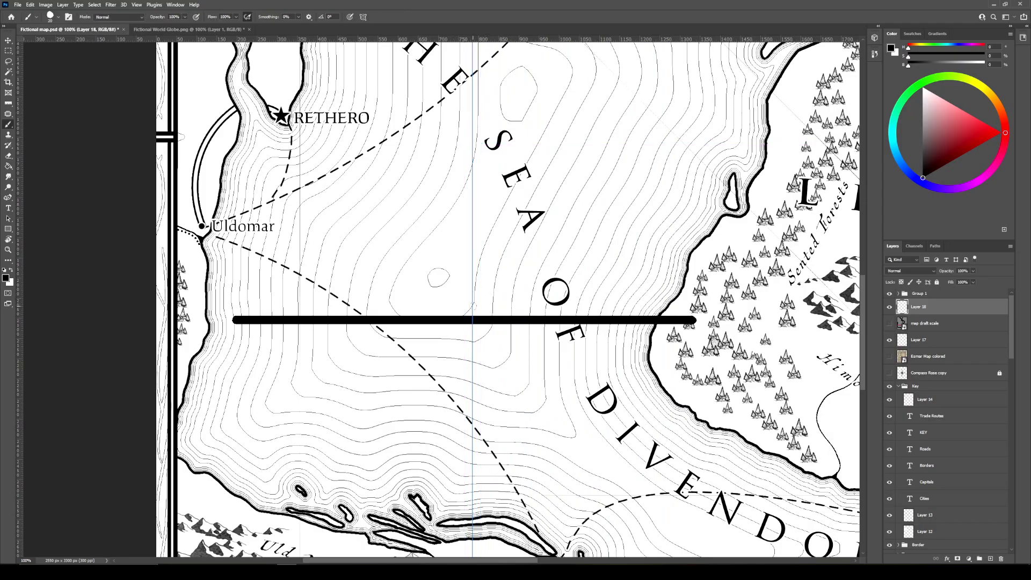
drag(475, 310, 690, 315)
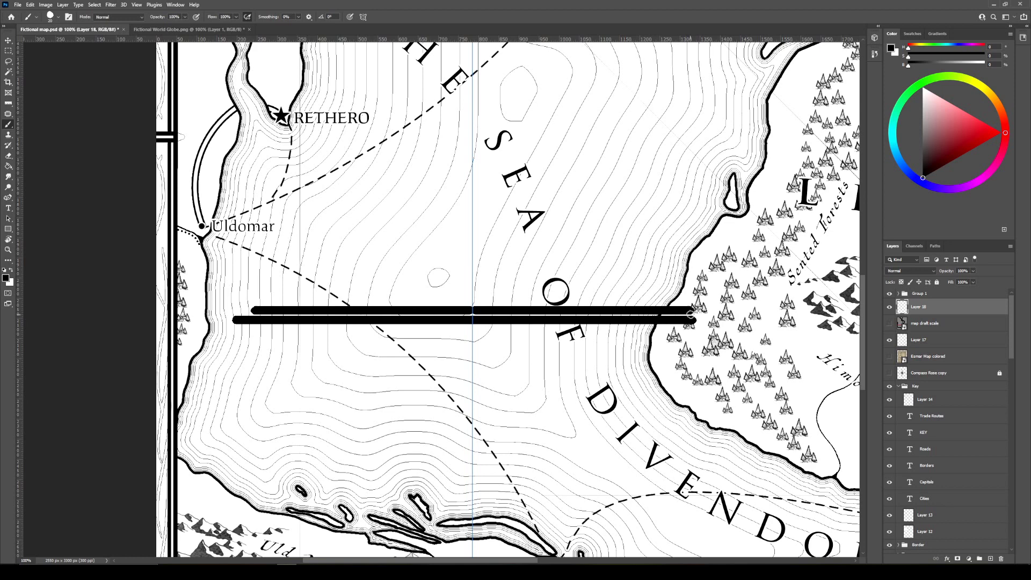
key(ctrl+z)
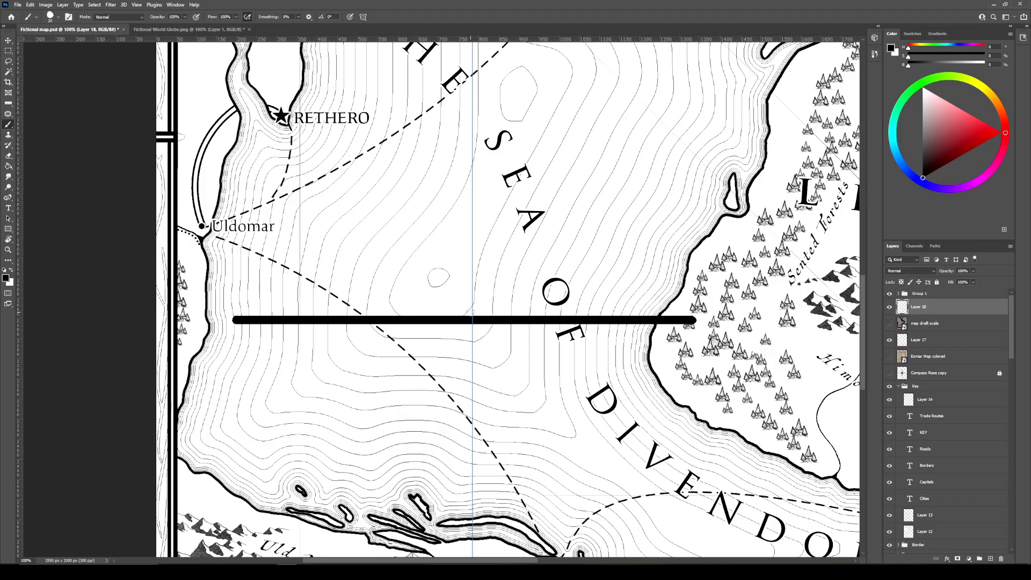
Place a new vertical symmetry axis near the scale line's midpoint and undo a mirrored test stroke along the line.
click(362, 17)
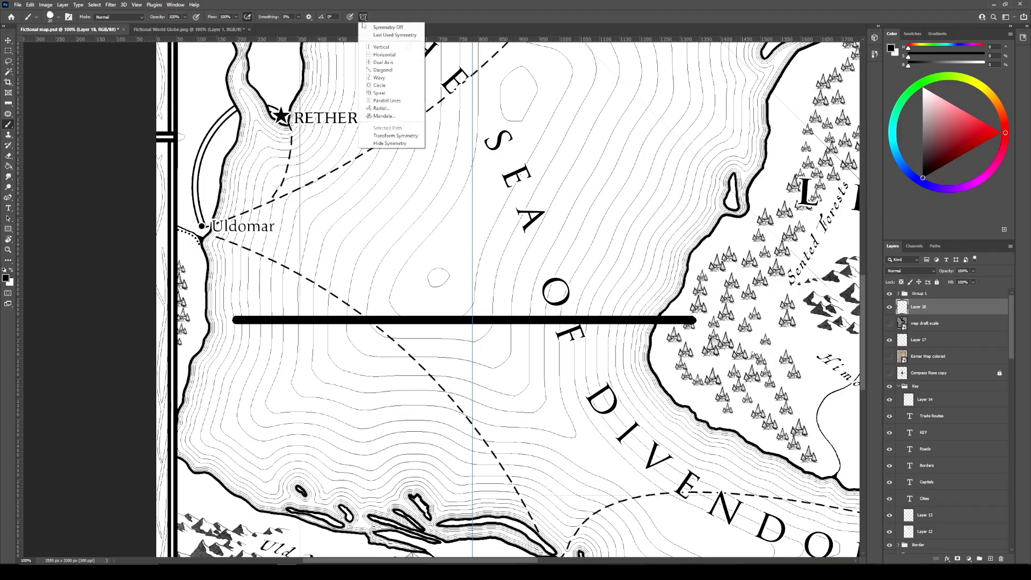
click(391, 46)
drag(671, 258, 449, 260)
mouse_move(450, 309)
mouse_down()
mouse_move(475, 296)
mouse_move(460, 306)
mouse_move(692, 315)
mouse_up()
key(Return)
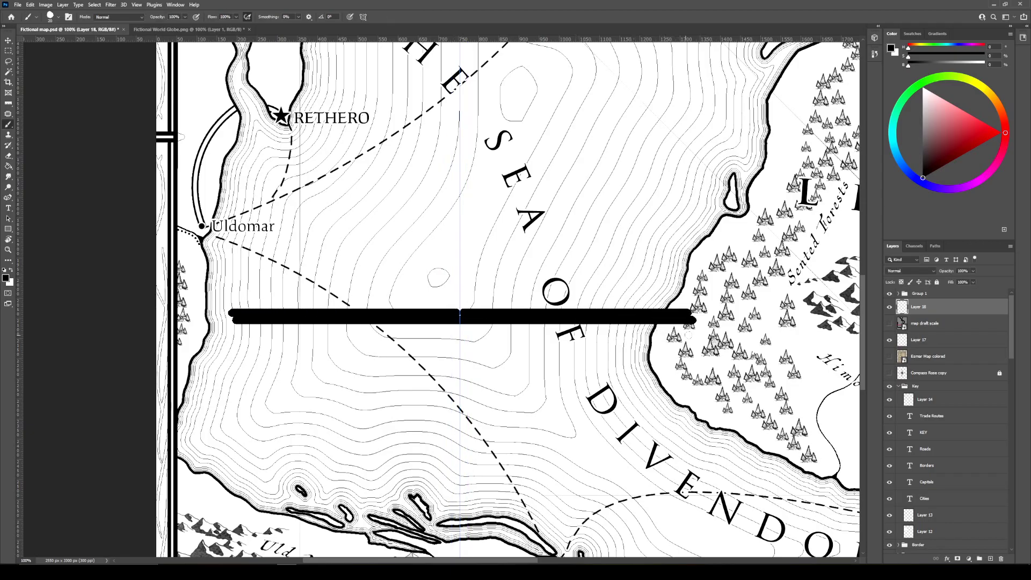
key(ctrl+z)
Shift the symmetry axis onto the scale line's midpoint and paint a mirrored line of equal total length just above it.
click(363, 17)
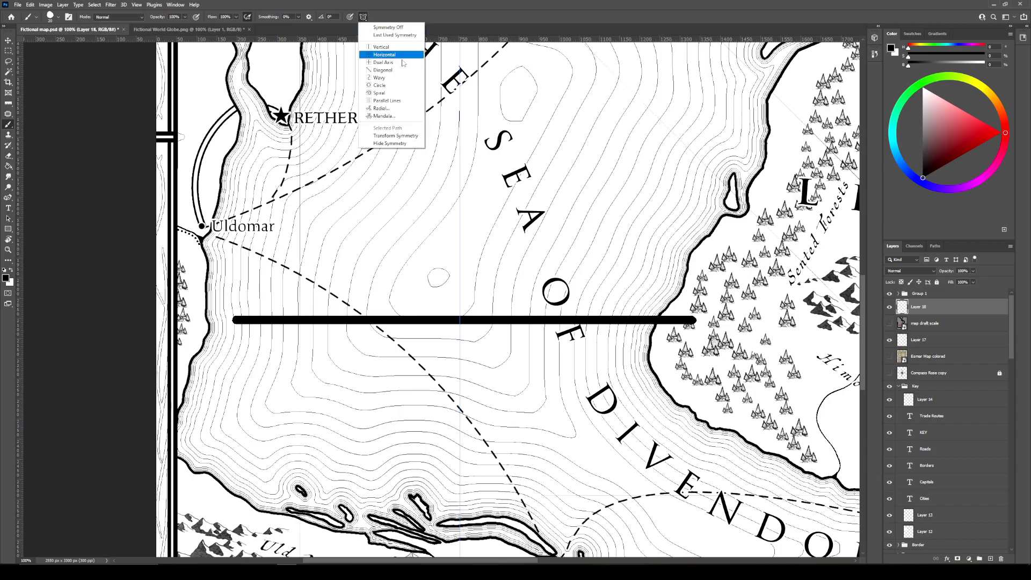
click(406, 136)
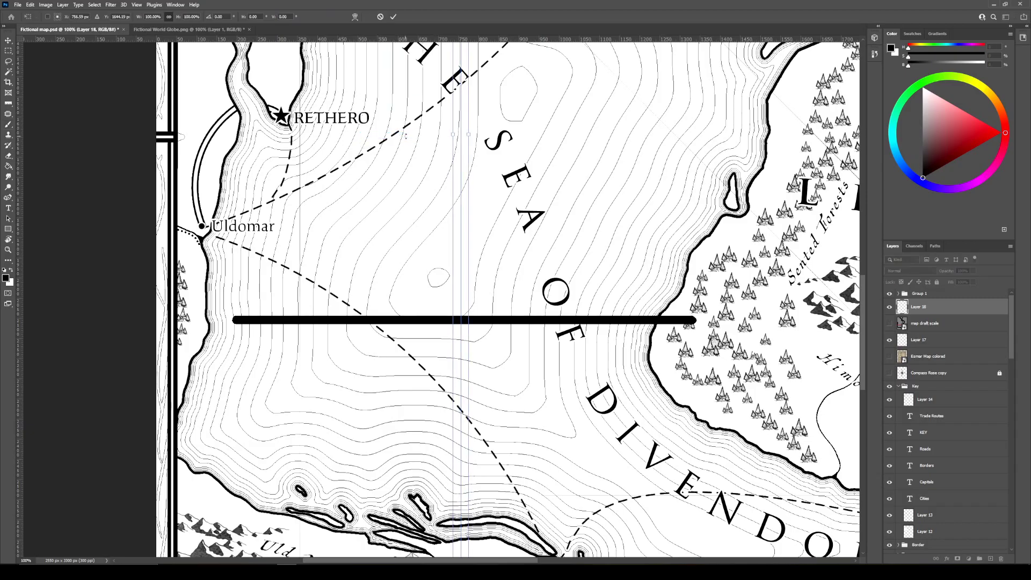
key(Return)
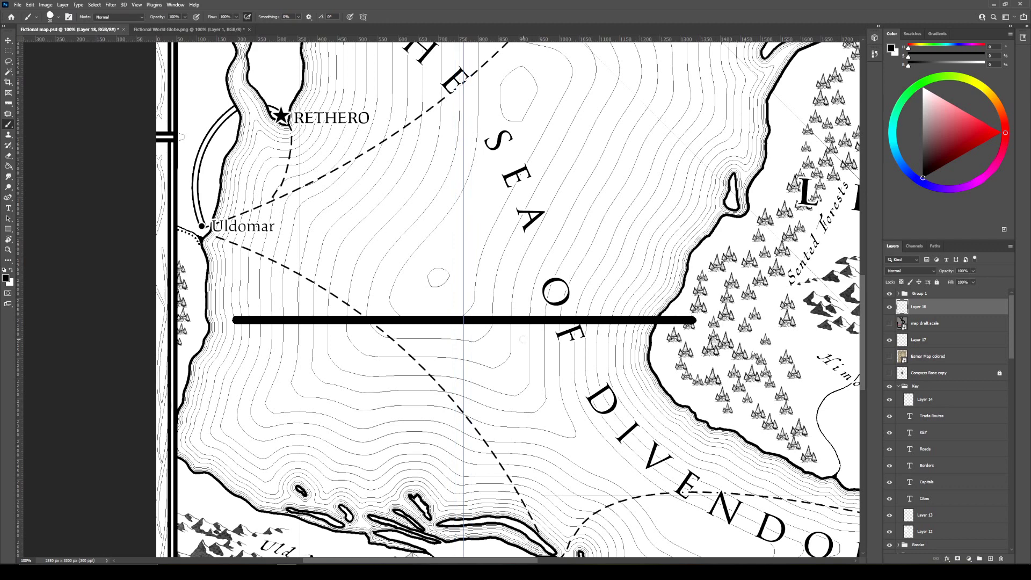
drag(466, 311, 692, 310)
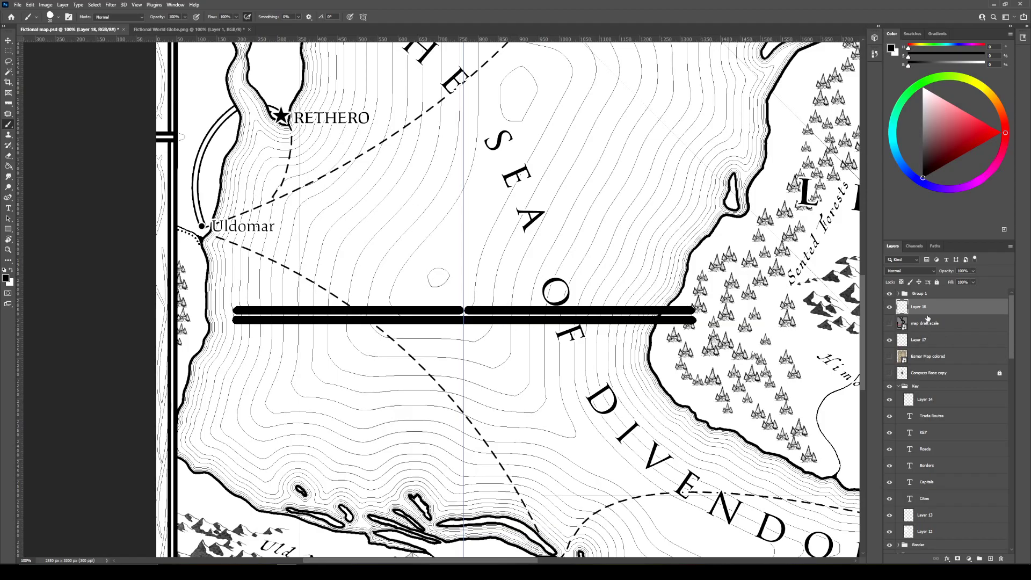
Select and cut the western half of the upper line, keeping its eastern half.
click(8, 51)
drag(199, 241, 465, 317)
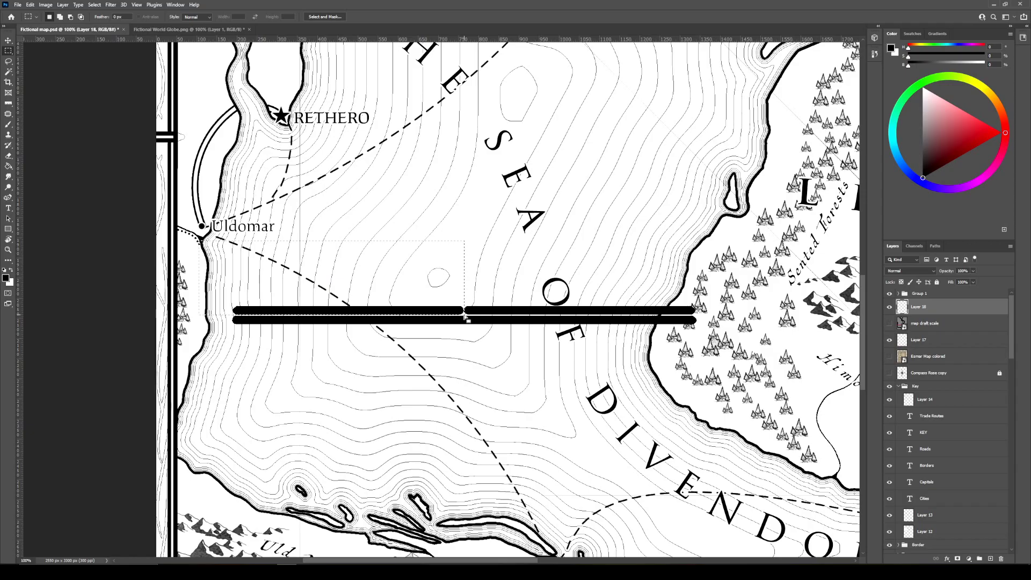
key(ctrl+x)
click(890, 307)
click(890, 307)
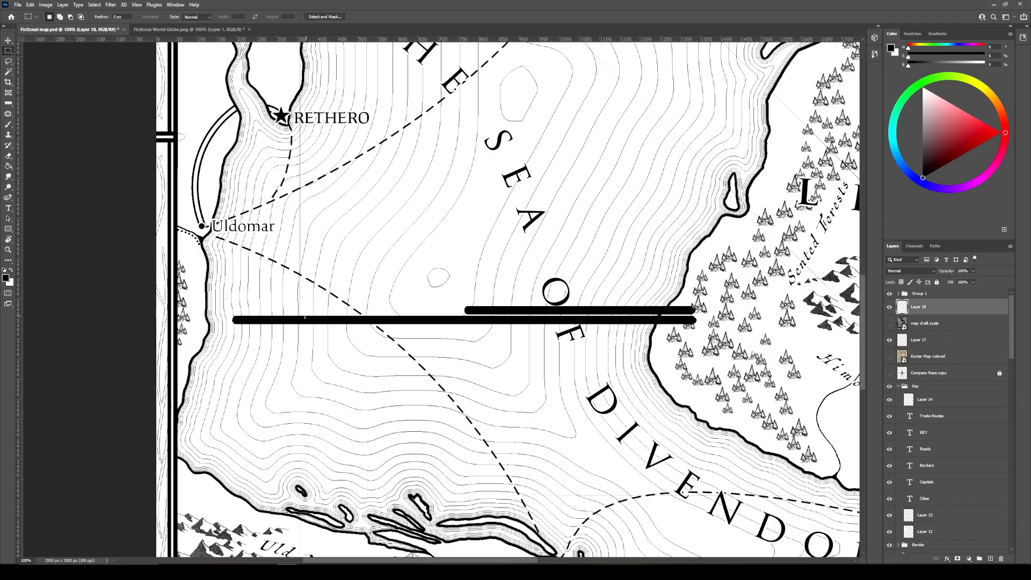
Place vertical guides at both ends and the midpoint of the full-length line, and remove the midpoint guide.
drag(21, 193, 232, 247)
drag(21, 279, 696, 317)
drag(20, 267, 466, 275)
click(8, 40)
drag(465, 91, 4, 250)
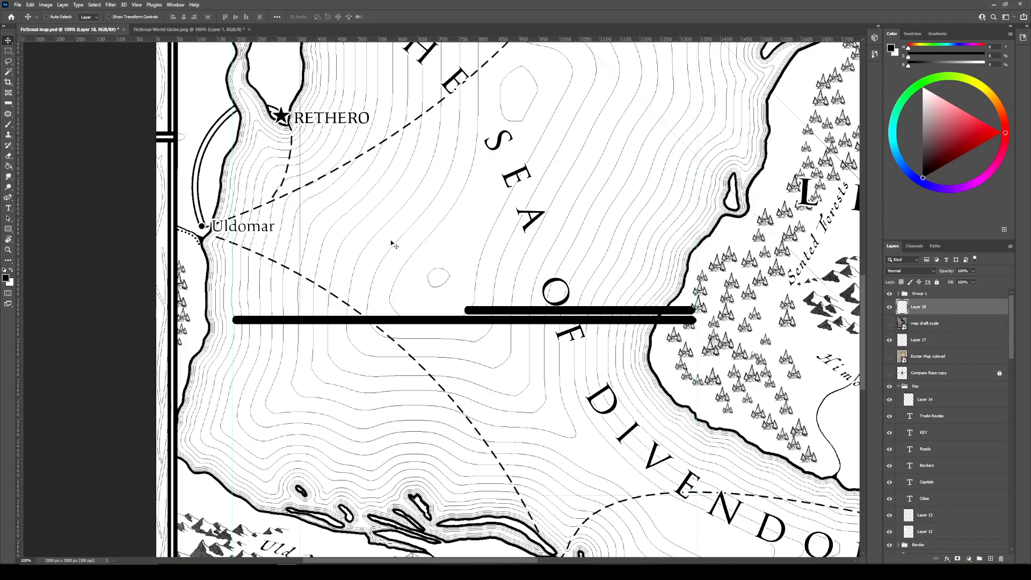
Select and cut the full-length line, keeping only the half-length line, and clear all guides.
click(8, 50)
drag(219, 315, 739, 438)
key(ctrl+x)
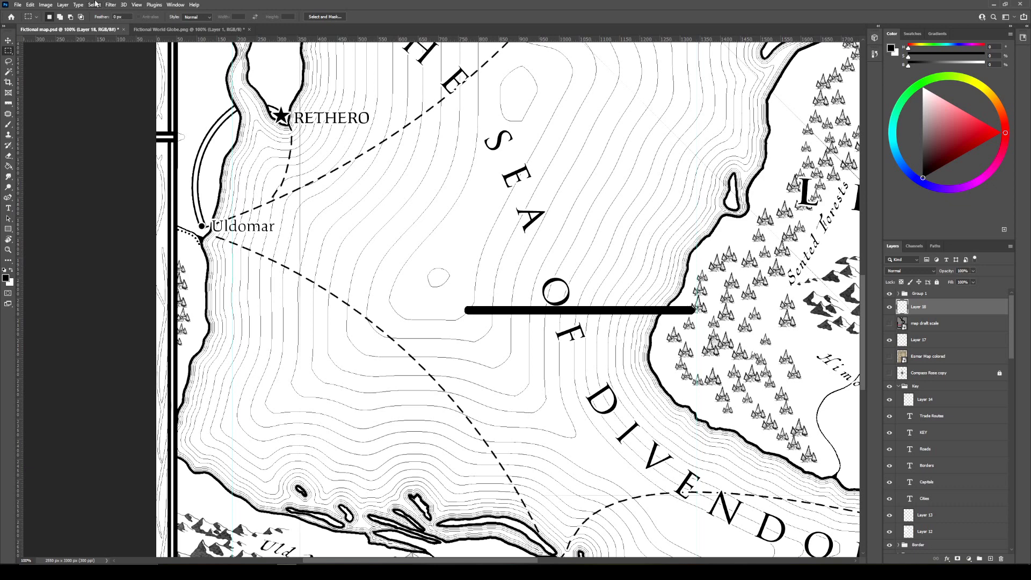
click(137, 5)
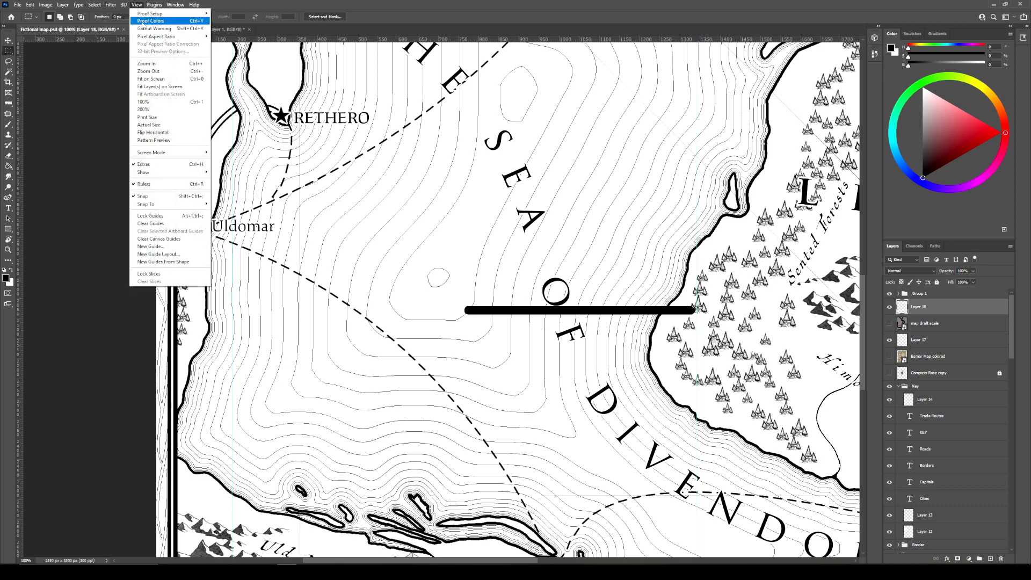
click(174, 225)
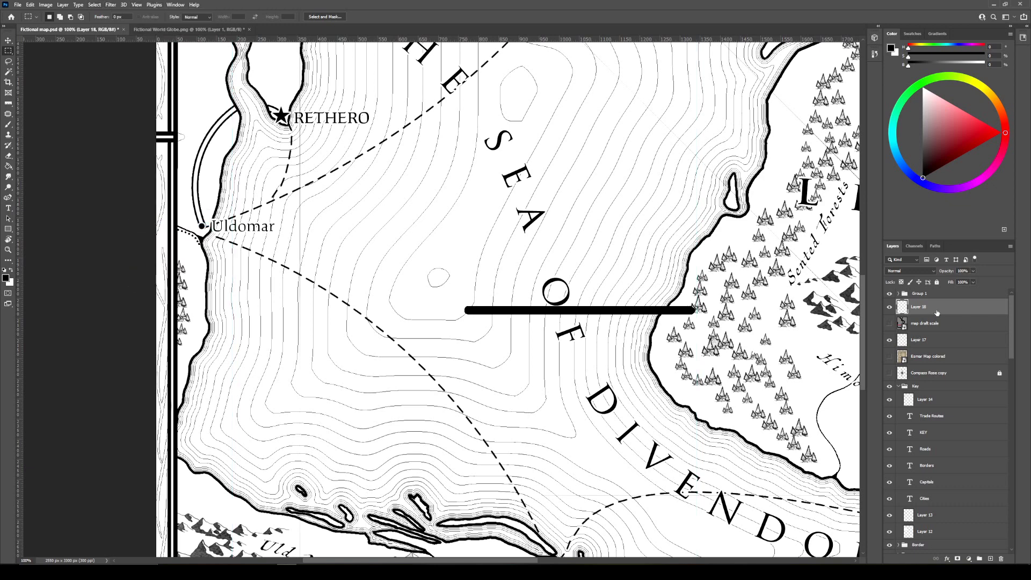
Move the half-length scale line up to the upper edge of the KEY box, beneath the compass rose.
key(ctrl+t)
drag(669, 313, 485, 294)
scroll(484, 293, up, 3)
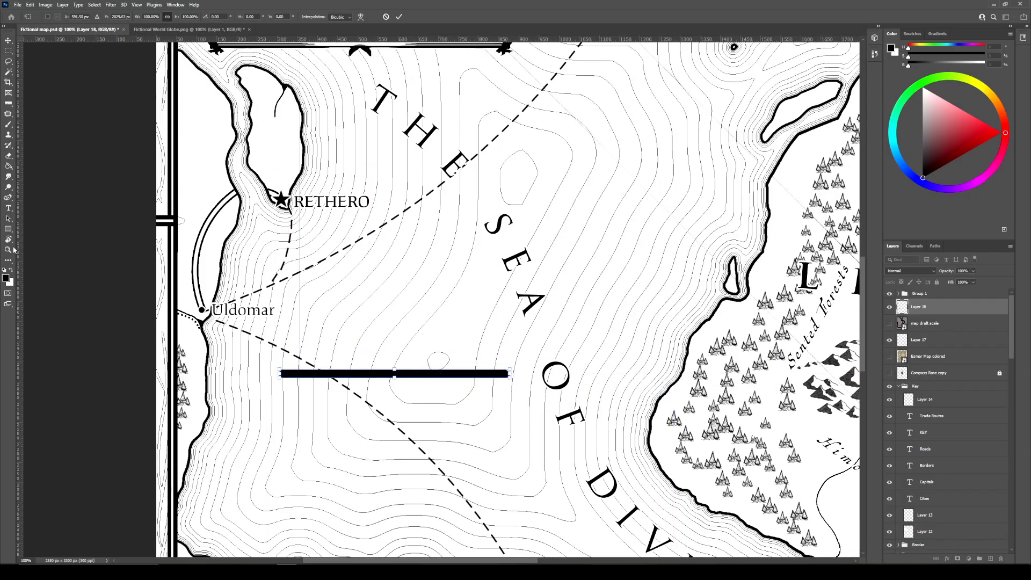
scroll(339, 395, down, 3)
scroll(338, 395, up, 1)
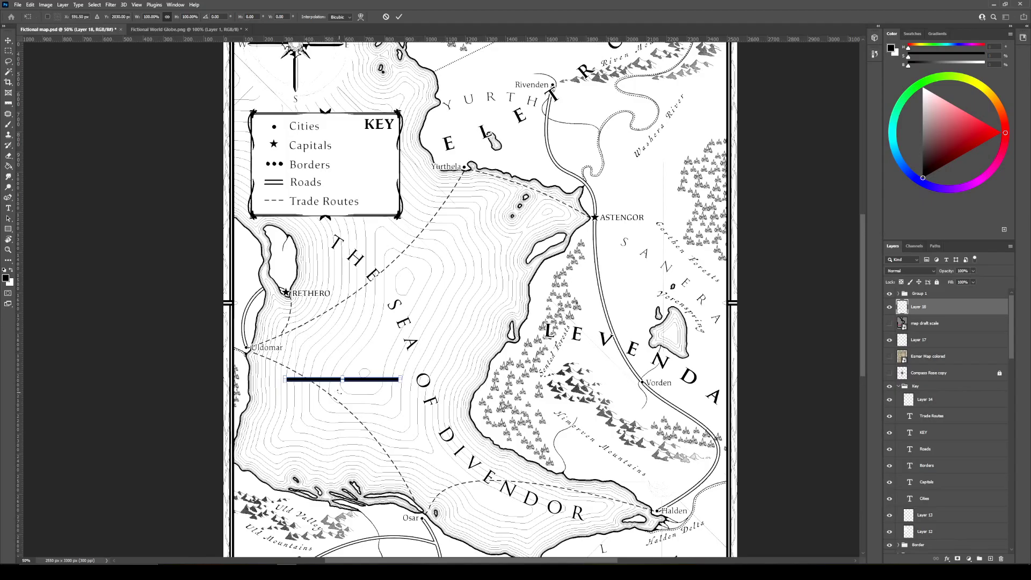
drag(370, 382, 354, 109)
drag(392, 278, 422, 353)
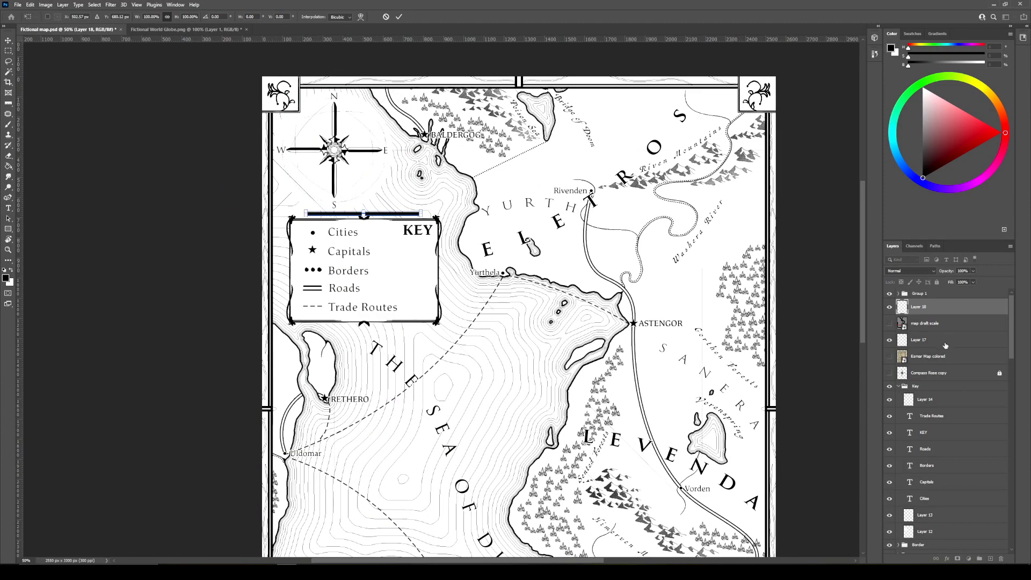
Scale the Key group down to about 67% and move it below the scale line.
click(942, 387)
key(ctrl+t)
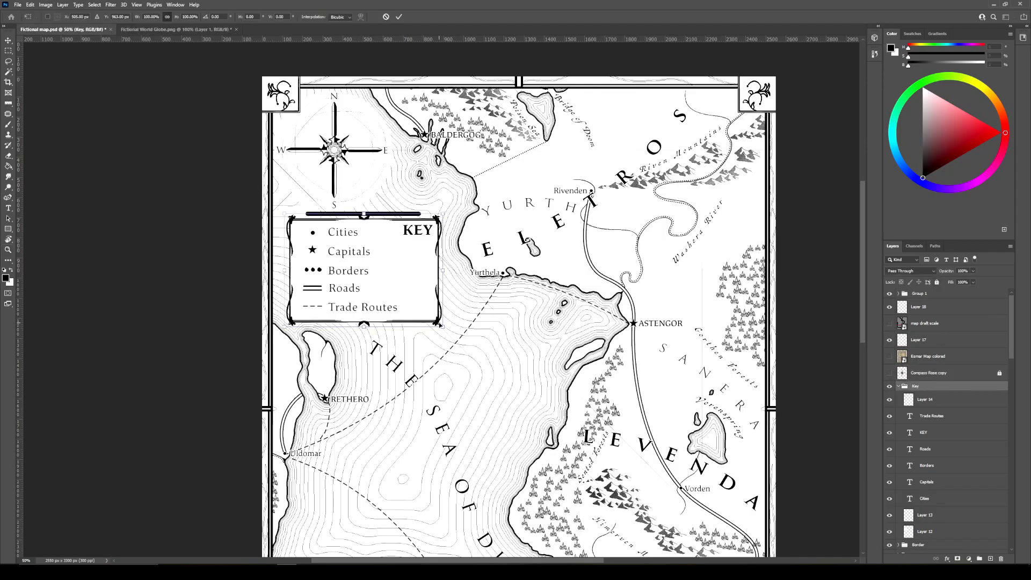
drag(442, 328, 393, 286)
drag(385, 264, 409, 292)
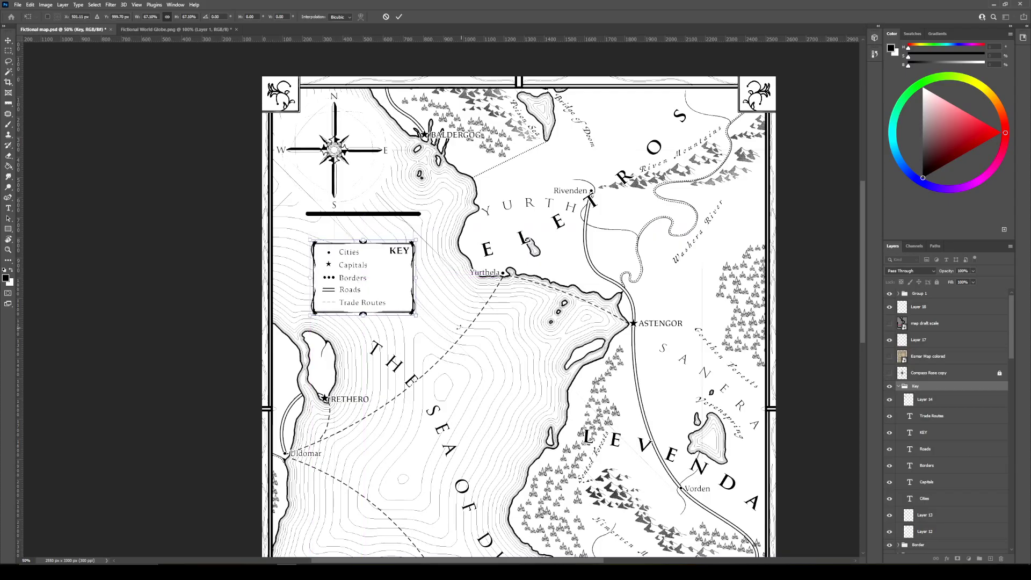
key(z)
click(226, 210)
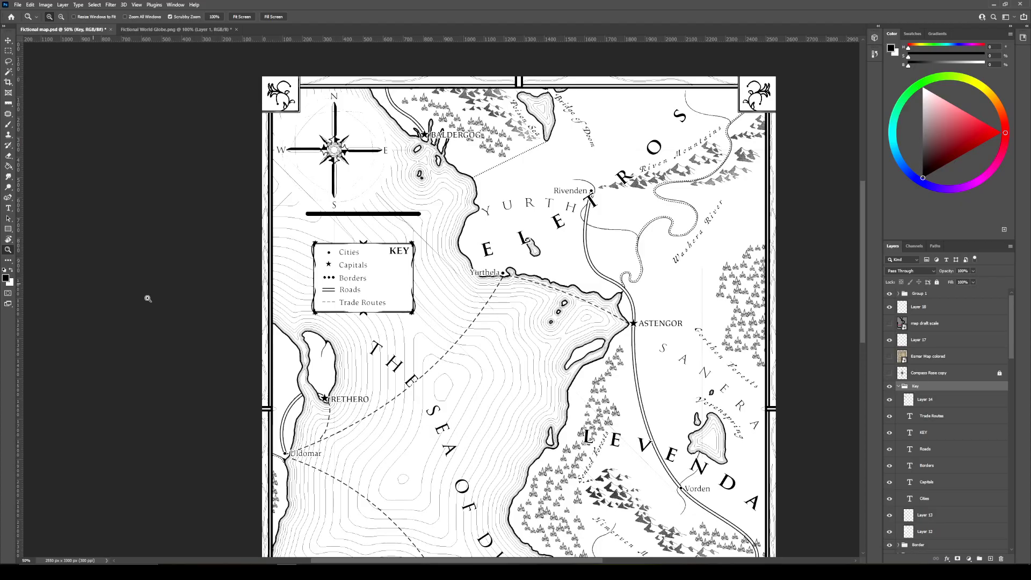
Move the scale line down between the compass rose and the KEY box and lower its layer's fill to make it grey.
click(412, 265)
click(918, 307)
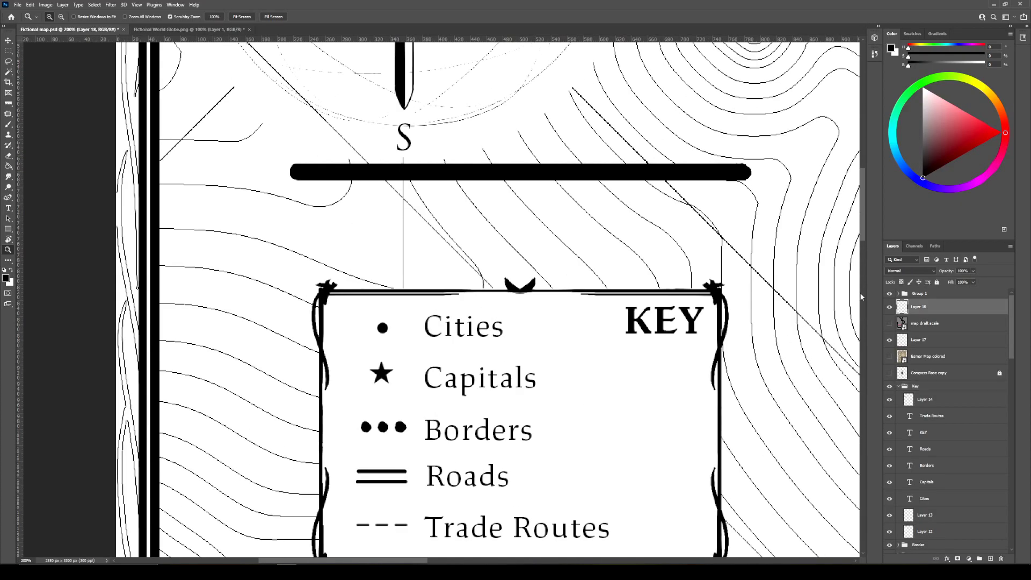
key(ctrl+t)
drag(651, 174, 660, 218)
key(Return)
click(973, 284)
drag(952, 289, 959, 293)
Add a new layer above the grey scale line's layer and turn on vertical symmetry for the brush.
click(991, 559)
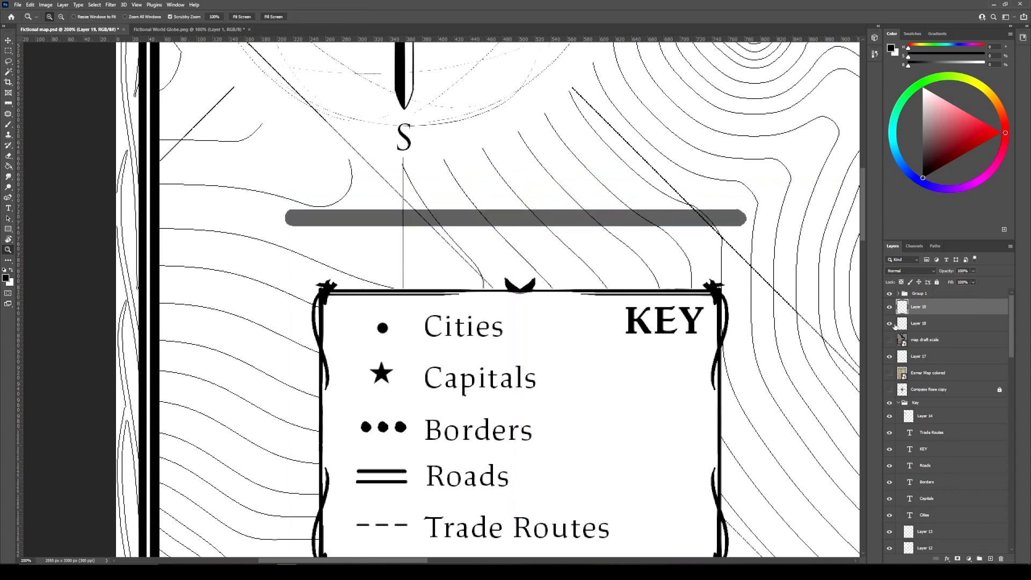
key(b)
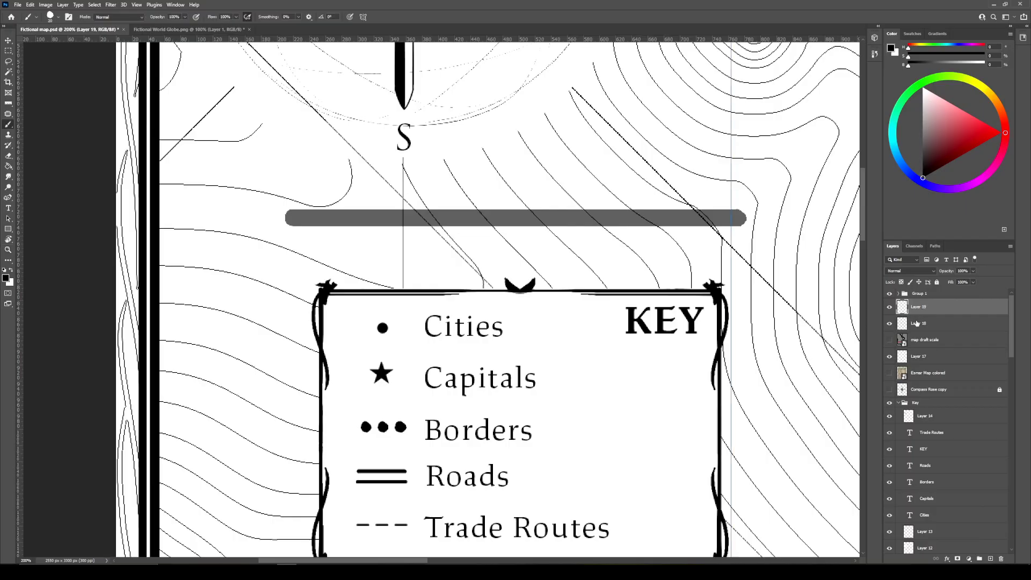
click(364, 18)
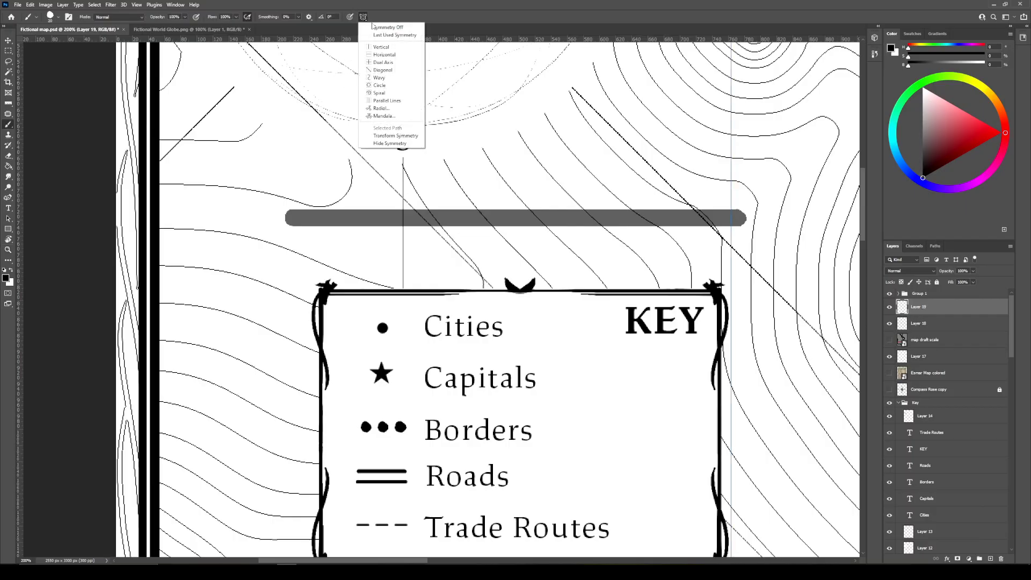
click(394, 48)
key(z)
key(Return)
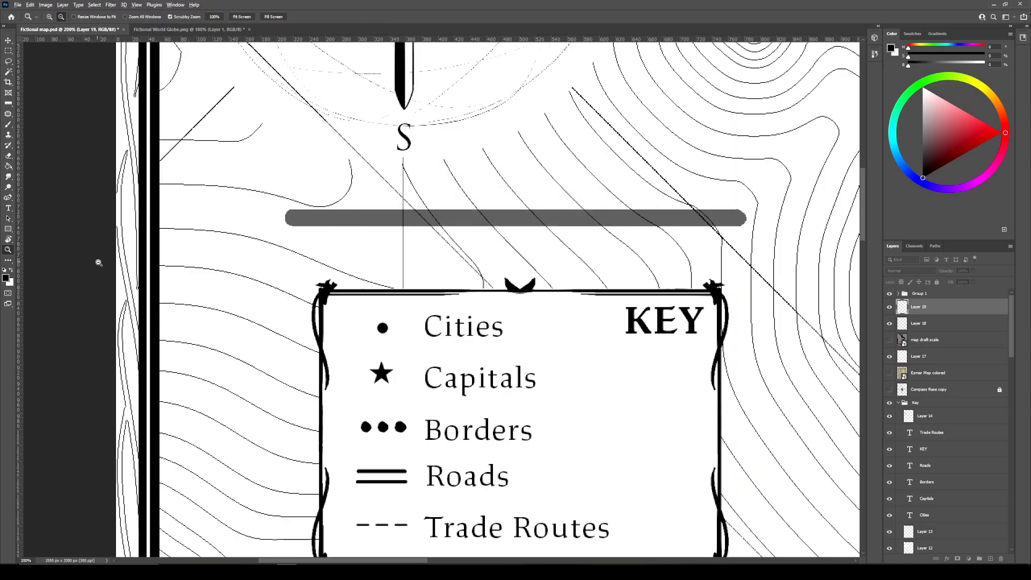
Move the vertical symmetry axis to the midpoint of the grey scale line, at about X 496 px.
key(ctrl+minus)
key(ctrl+minus)
key(b)
click(363, 16)
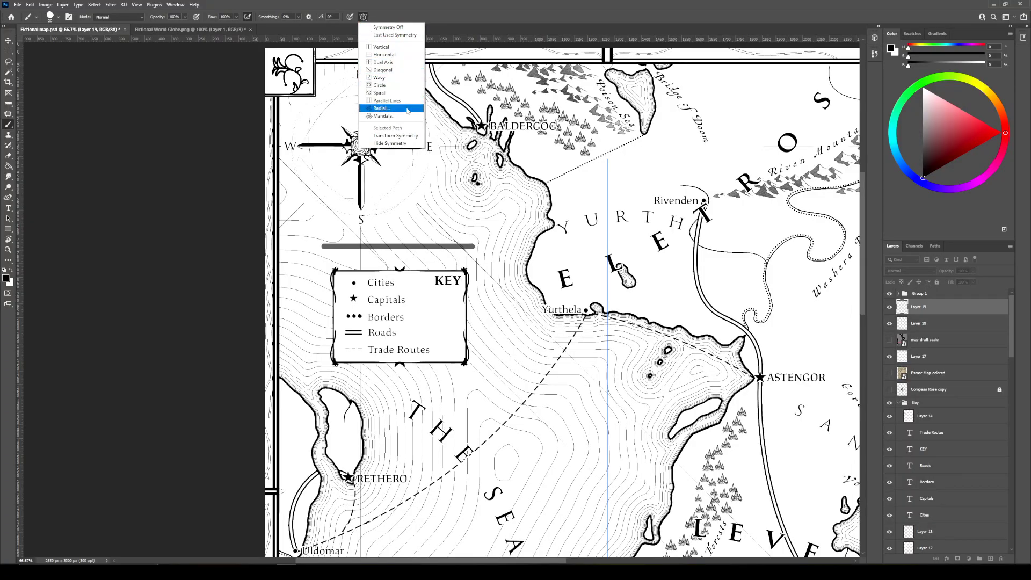
click(396, 135)
drag(608, 252, 399, 203)
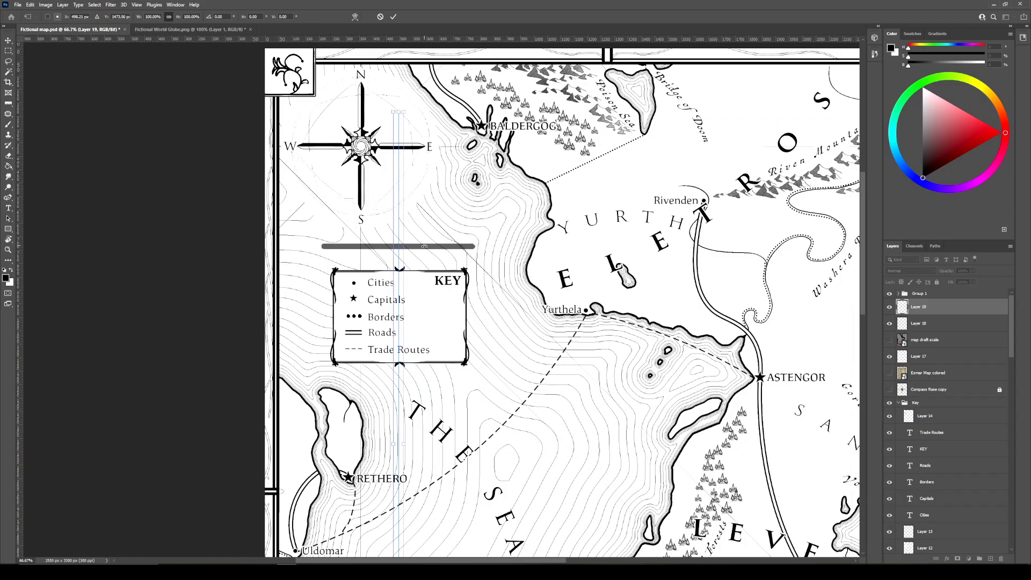
key(Return)
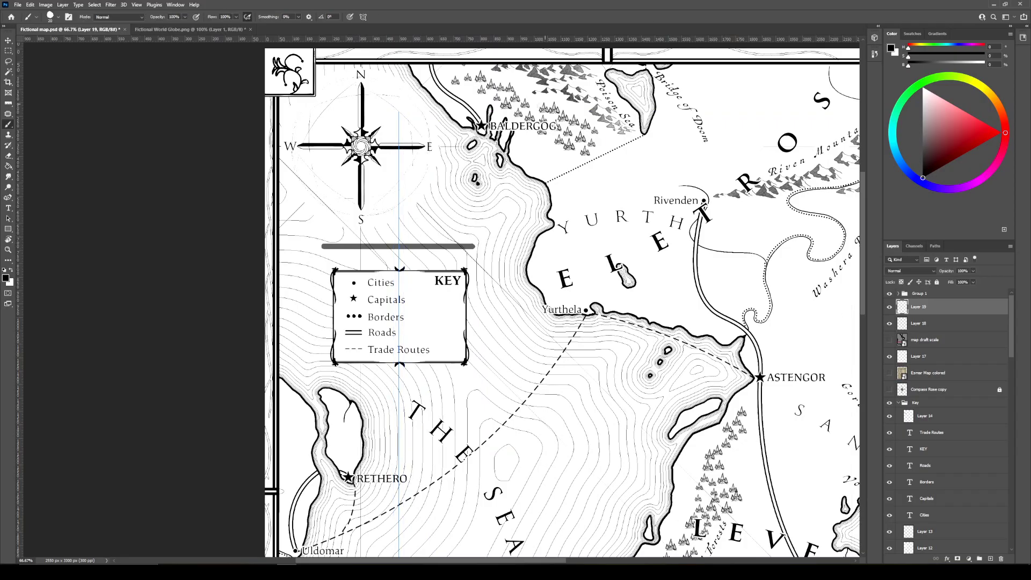
Try to paint a mirrored black line just above the grey scale line.
mouse_move(358, 240)
mouse_down()
mouse_move(400, 231)
mouse_move(474, 244)
mouse_up()
key(ctrl+z)
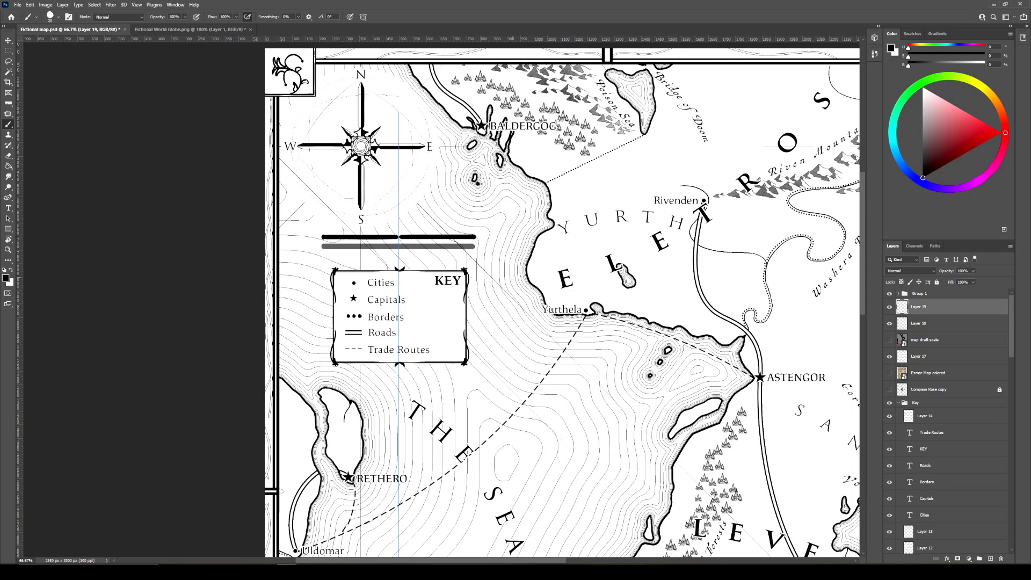
key(ctrl+z)
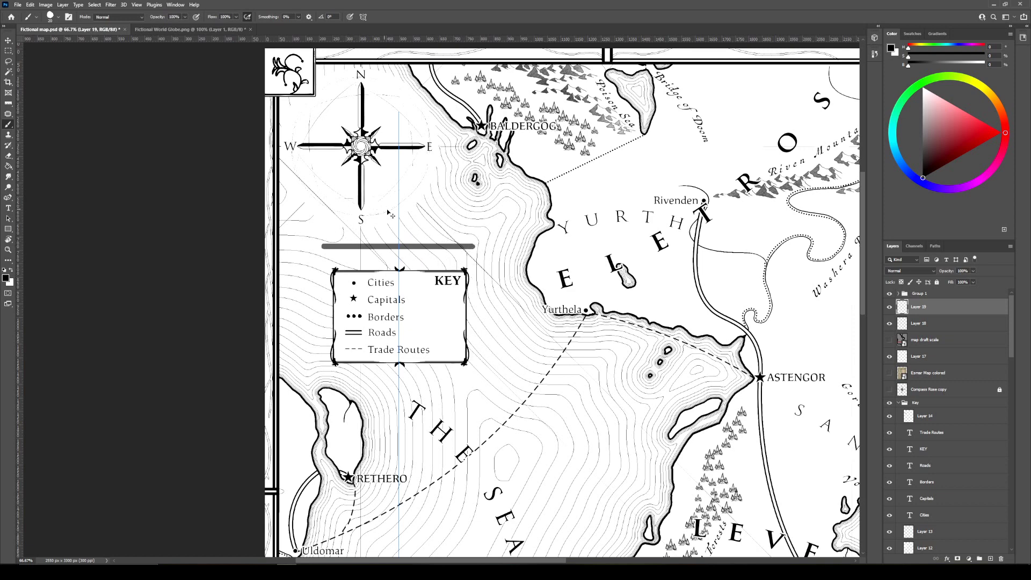
Reposition the vertical symmetry axis slightly so it sits on the midpoint of the grey scale line.
click(360, 17)
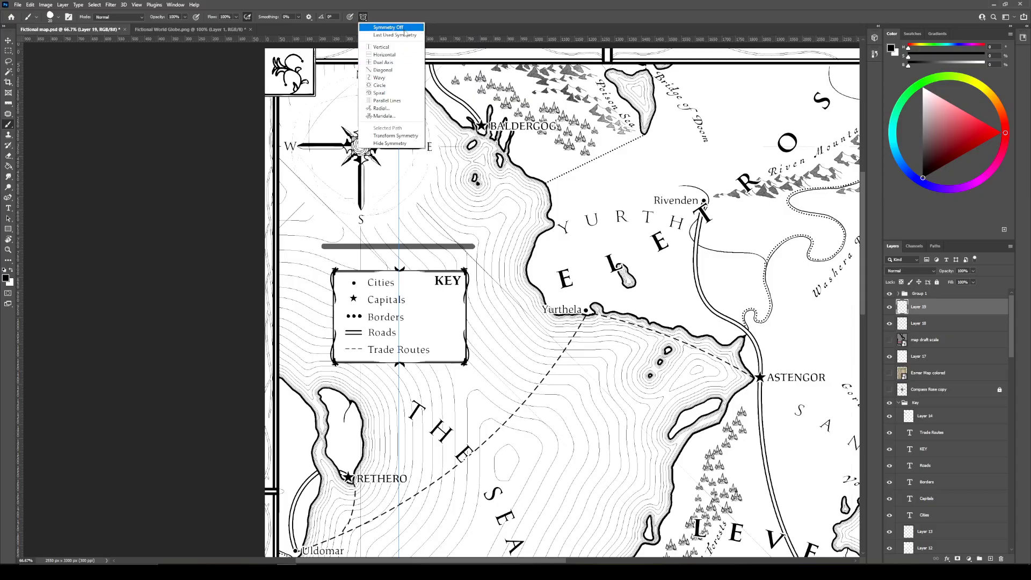
click(408, 136)
key(Return)
Discard a thick trial stroke and paint a thinner mirrored black line along the upper edge of the grey scale line.
drag(398, 239, 475, 239)
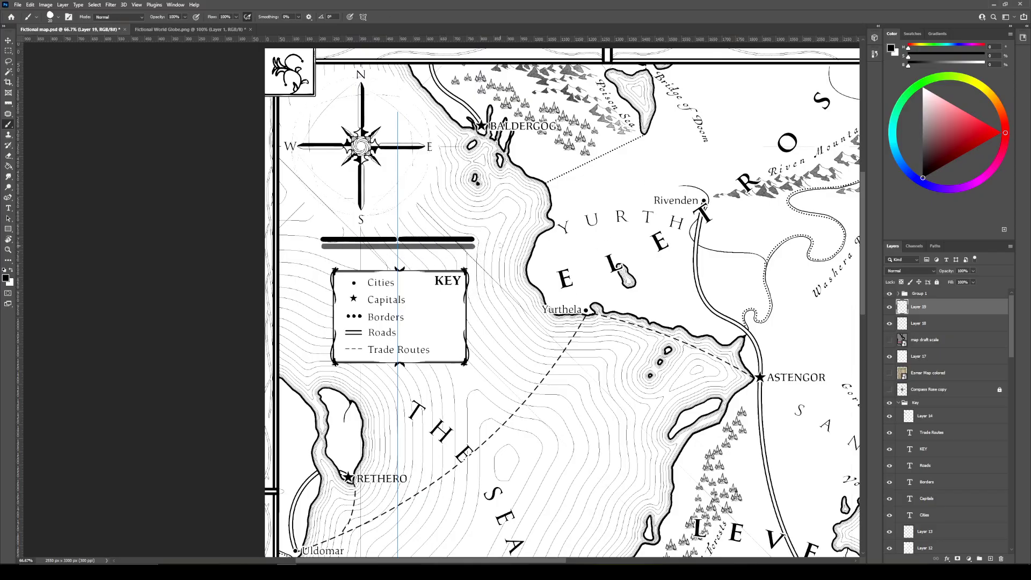
key(ctrl+z)
click(8, 250)
drag(326, 252, 449, 238)
key(p)
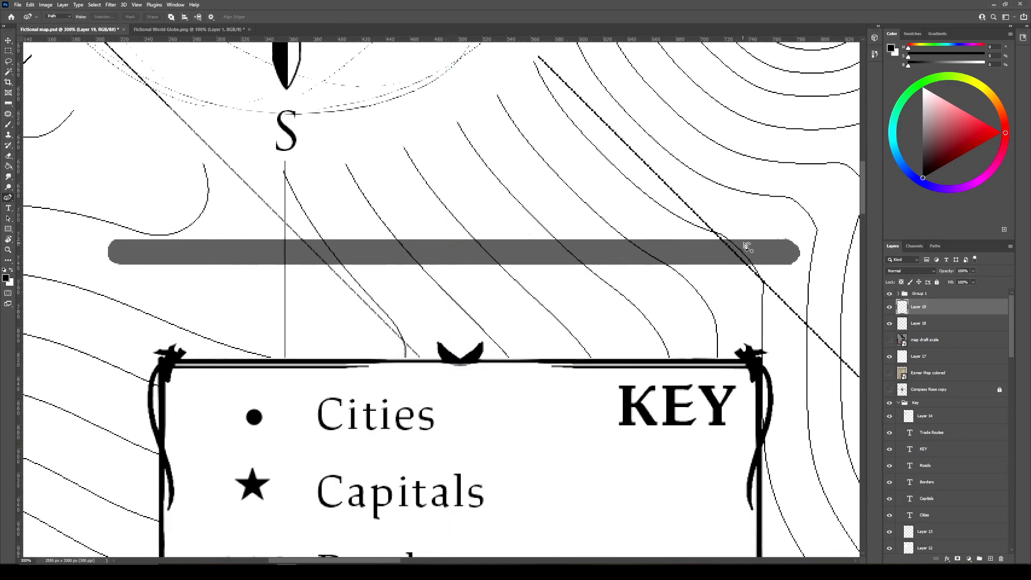
key(ctrl+semicolon)
key(b)
key(bracketleft)
key(bracketleft)
mouse_move(452, 238)
mouse_down()
mouse_move(577, 268)
mouse_move(744, 288)
mouse_move(762, 300)
mouse_move(795, 284)
mouse_up()
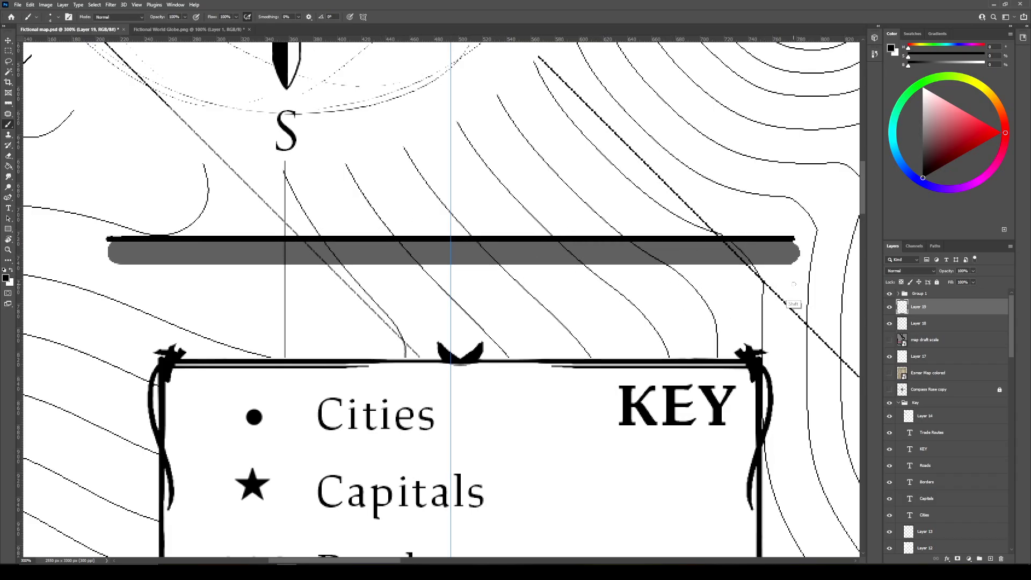
Hide the grey line's layer and paint a second parallel line under the black one, with vertical ticks at both ends and the centre.
click(889, 324)
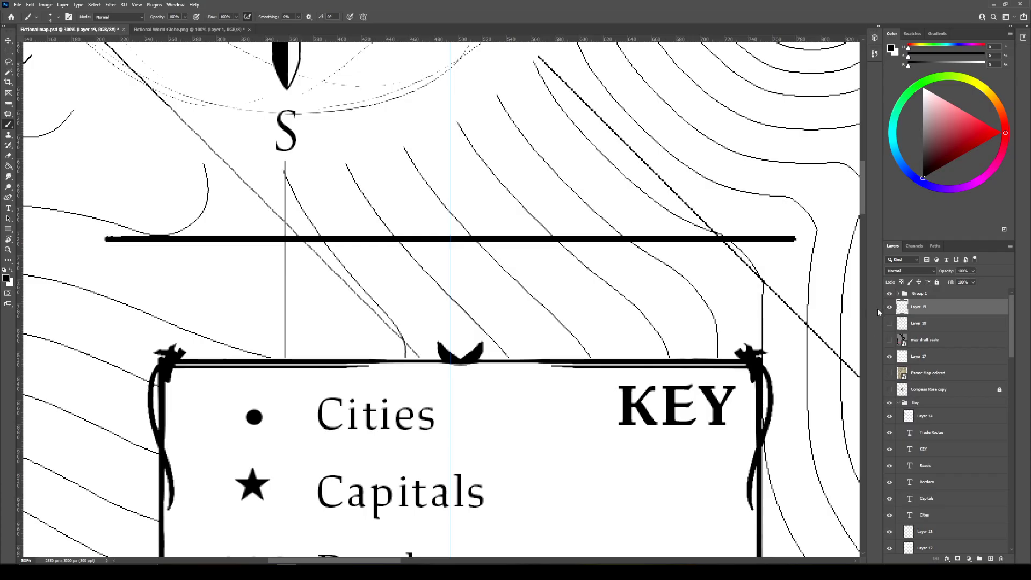
mouse_move(795, 239)
mouse_down()
mouse_move(795, 218)
mouse_move(795, 245)
mouse_move(177, 247)
mouse_up()
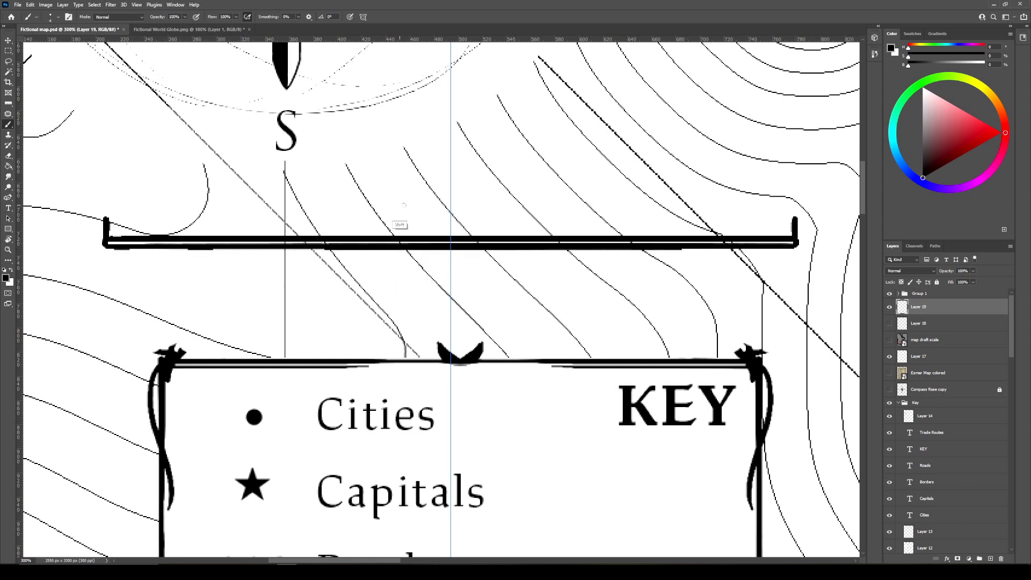
mouse_move(451, 236)
mouse_down()
mouse_move(450, 217)
mouse_move(451, 258)
mouse_up()
key(ctrl+z)
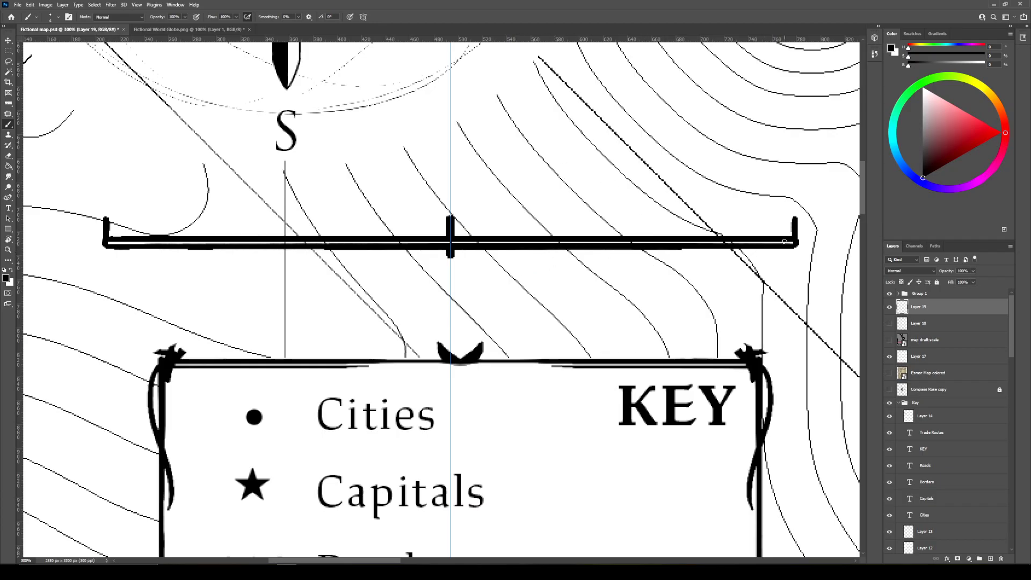
drag(795, 246, 795, 254)
Place vertical guides on the start, centre and end ticks of the scale bar.
drag(19, 223, 106, 231)
drag(19, 243, 452, 252)
drag(19, 260, 795, 269)
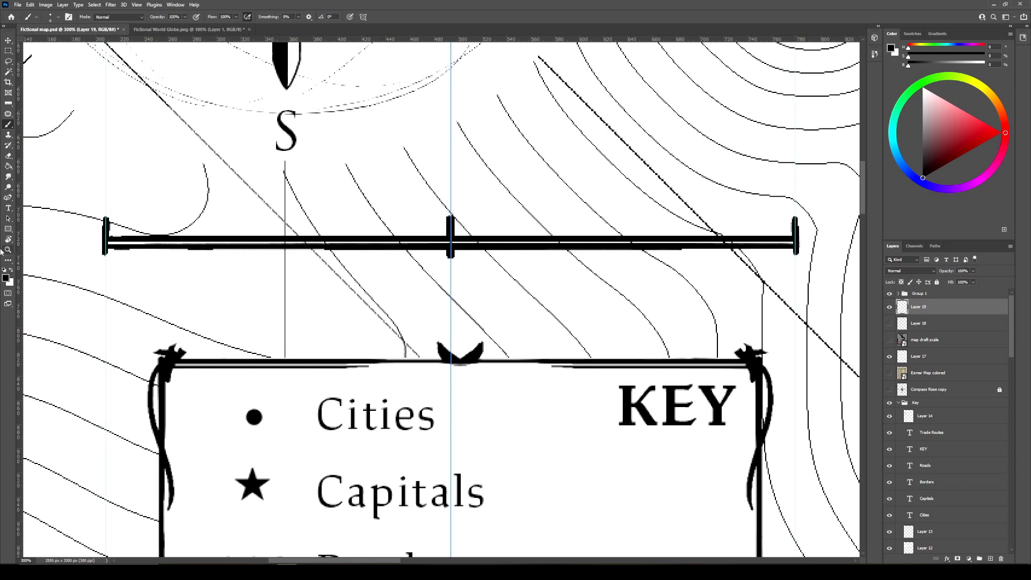
drag(18, 243, 452, 260)
Add the text label 250 at 8 pt above the scale bar's centre tick.
click(8, 208)
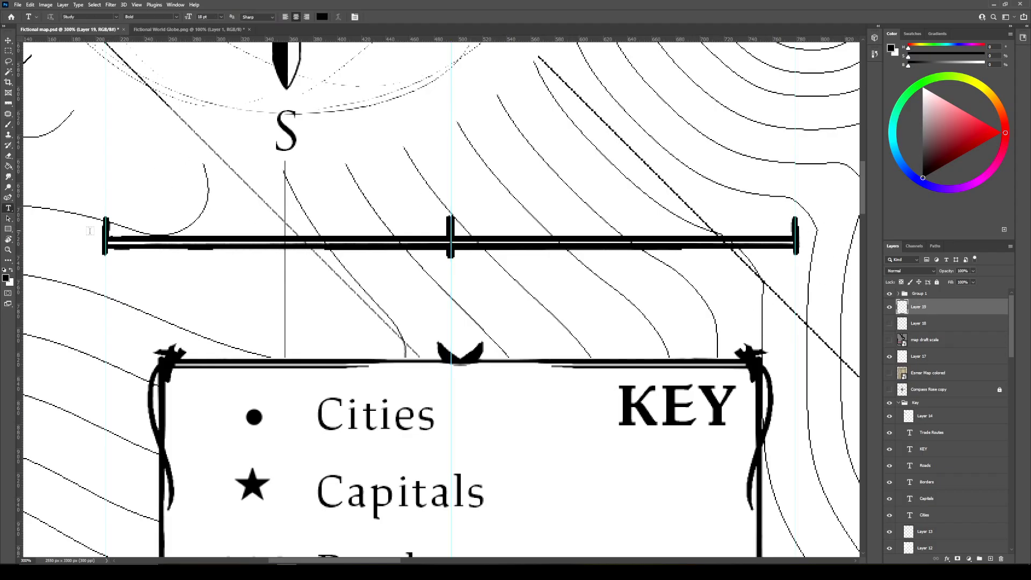
click(448, 195)
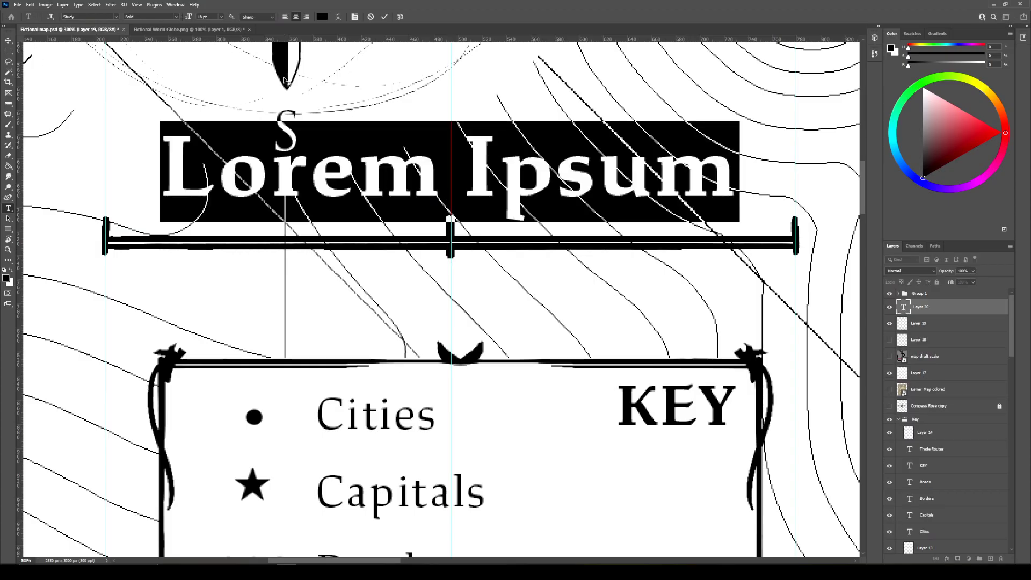
text(250)
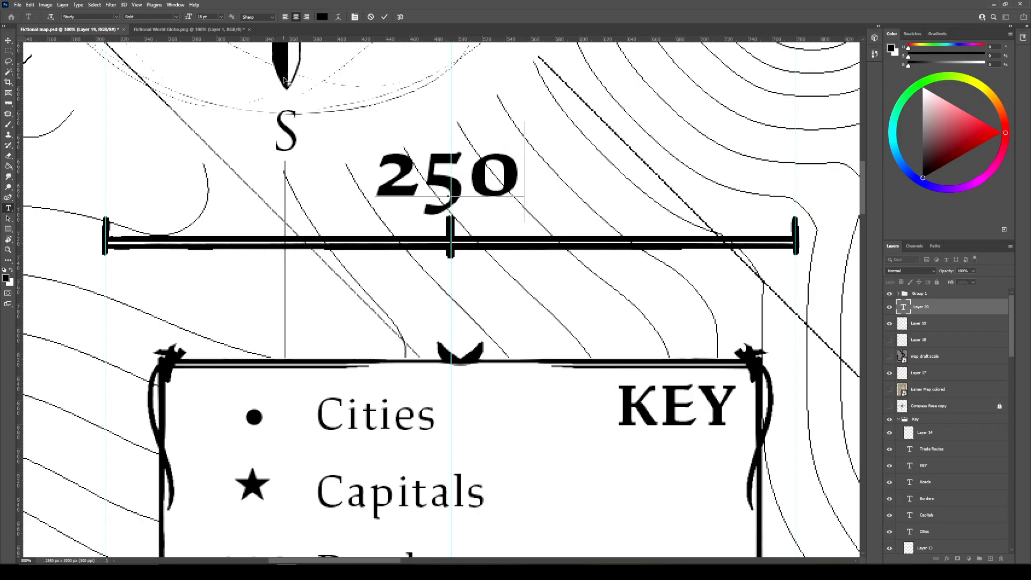
key(ctrl+a)
click(221, 17)
click(212, 31)
click(8, 41)
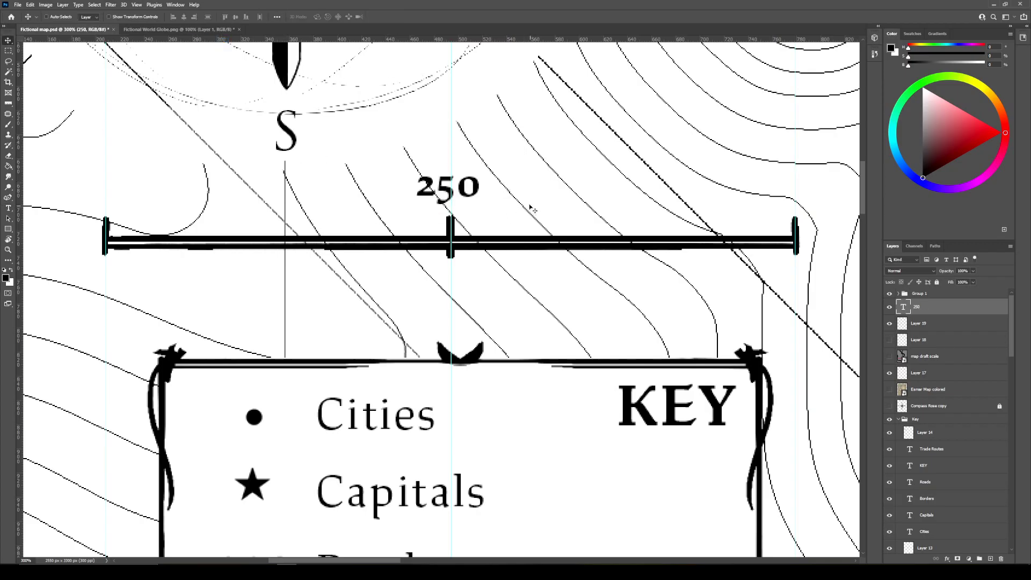
Add the text label 0 and centre it above the scale bar's start tick.
click(8, 211)
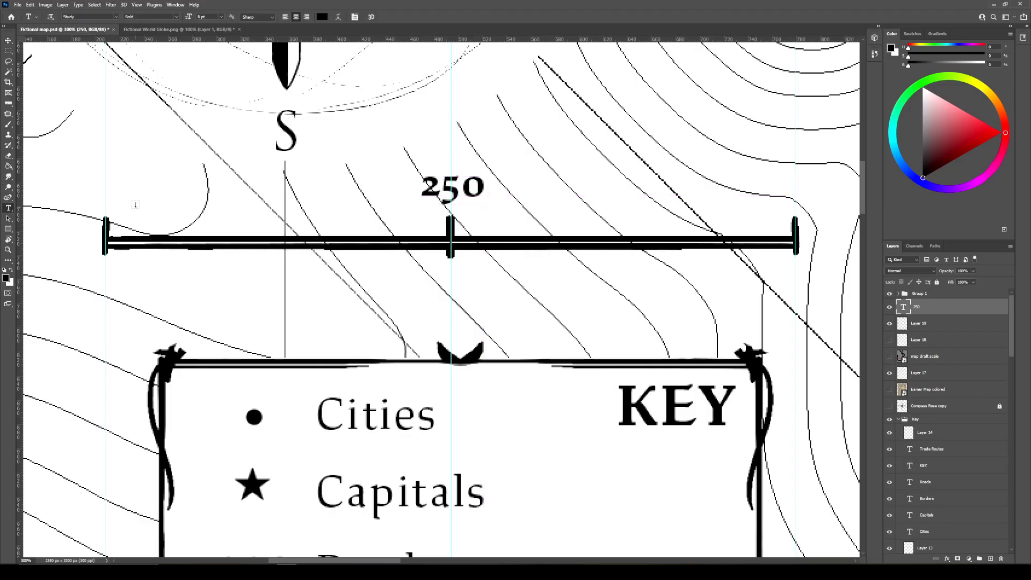
click(137, 207)
text(0)
click(9, 41)
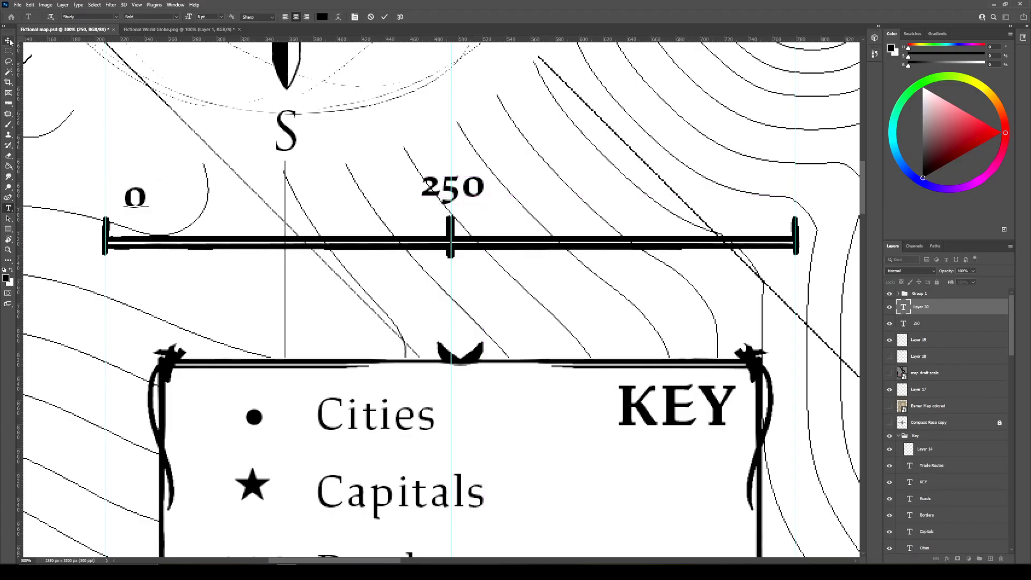
drag(141, 198, 112, 203)
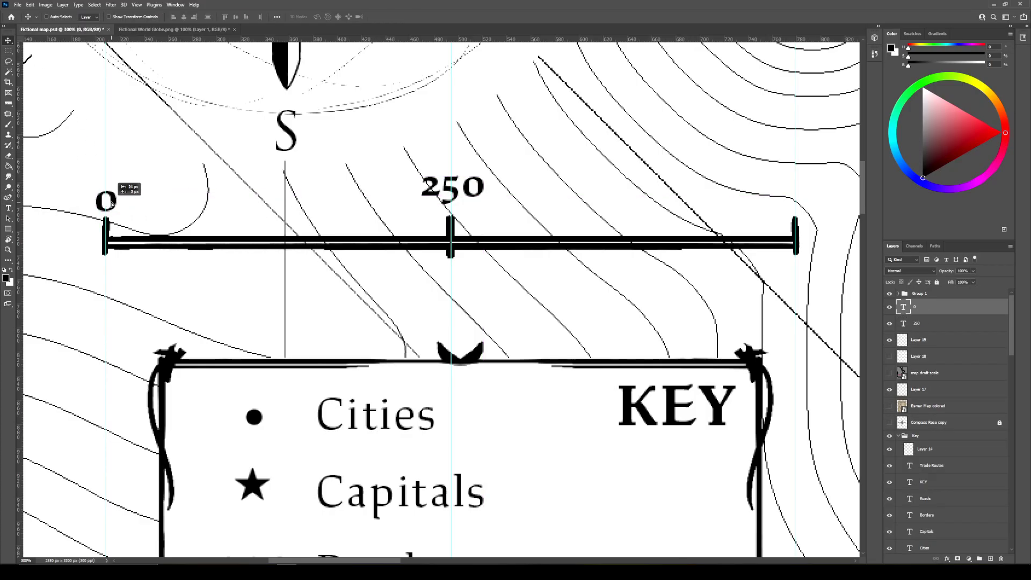
Add the text label 500 and centre it above the scale bar's end tick.
click(8, 208)
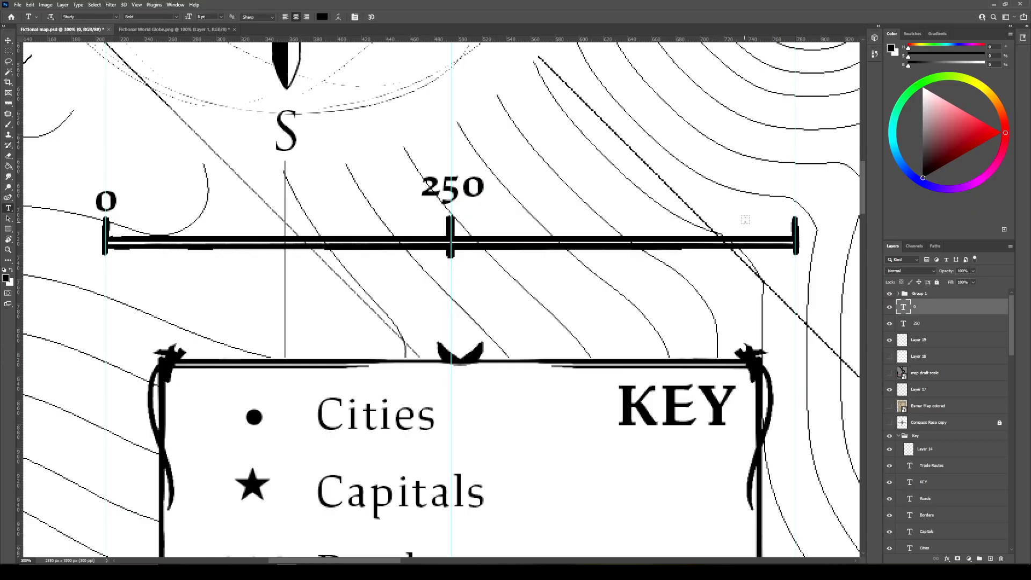
click(759, 199)
text(500)
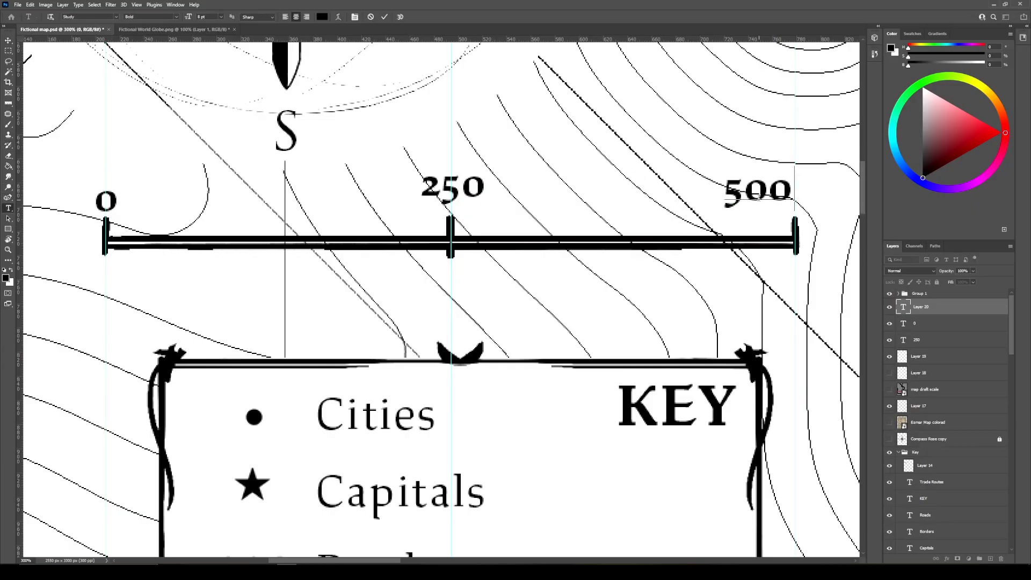
click(8, 41)
drag(761, 188, 799, 189)
drag(799, 189, 801, 192)
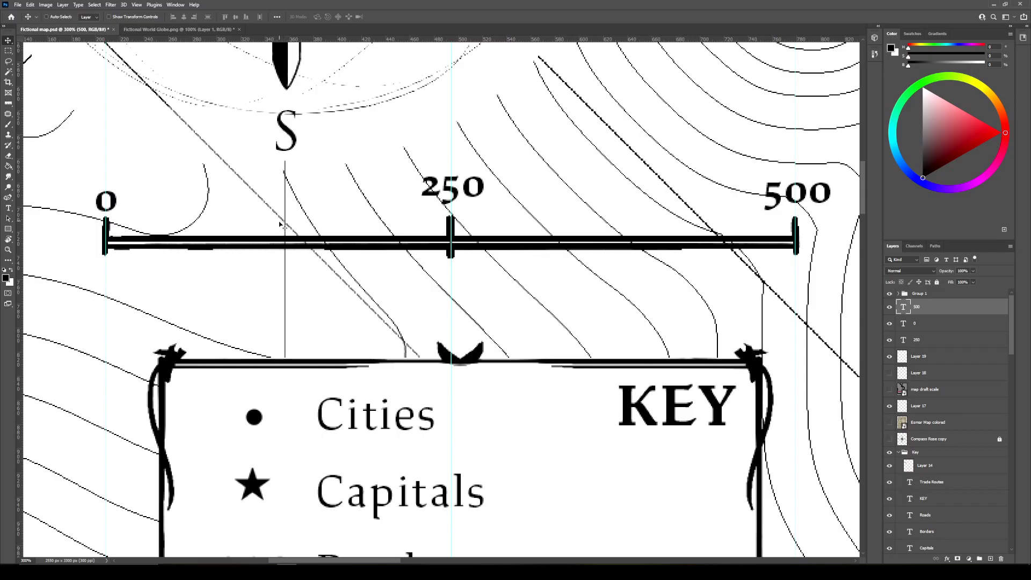
Try a vertical guide midway between the 0 and 250 marks, undo the last action, and save the map.
mouse_move(19, 264)
mouse_down()
mouse_move(282, 263)
mouse_move(106, 253)
mouse_move(313, 269)
mouse_move(286, 272)
mouse_up()
key(b)
key(ctrl+z)
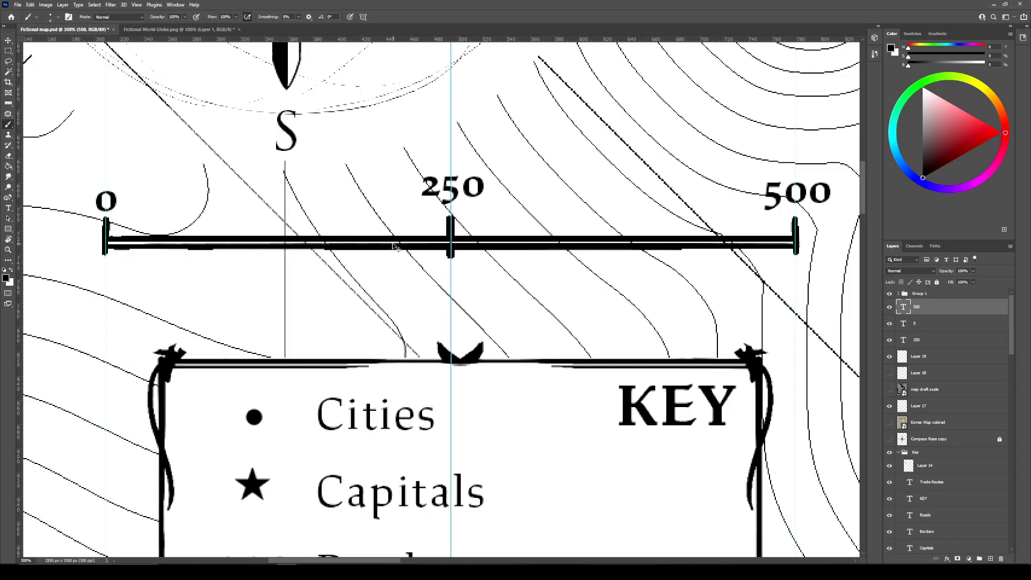
key(ctrl+s)
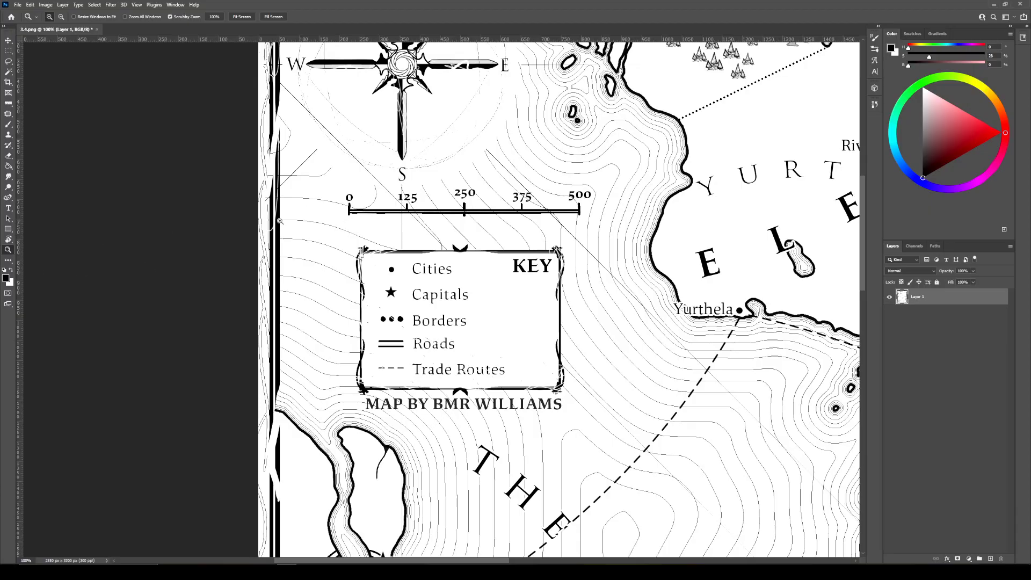
In the finished map 3.4.png, place a vertical guide on the scale bar's 0 mark and toggle the rulers off and on again.
drag(20, 245, 349, 230)
key(ctrl+r)
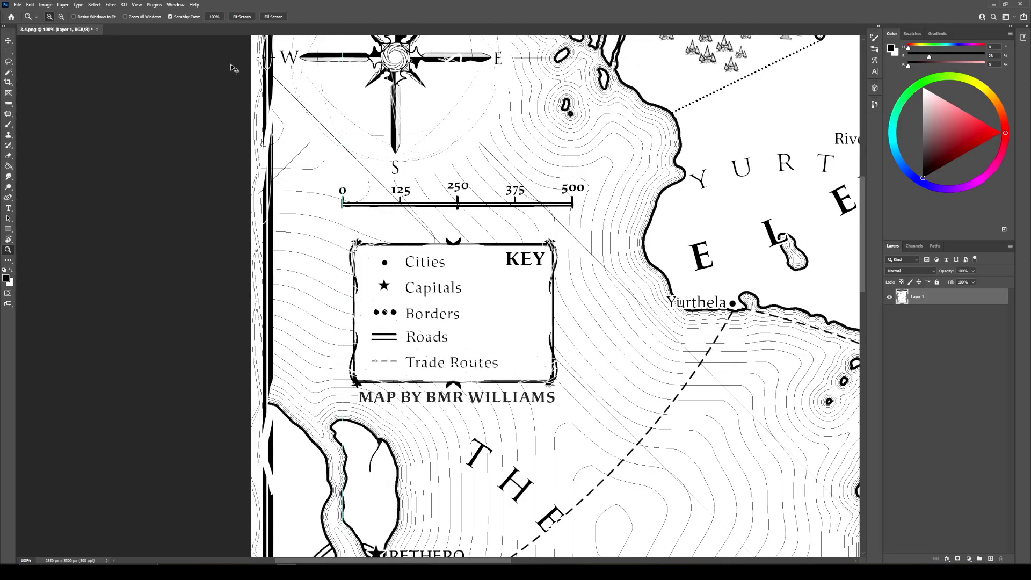
key(ctrl+r)
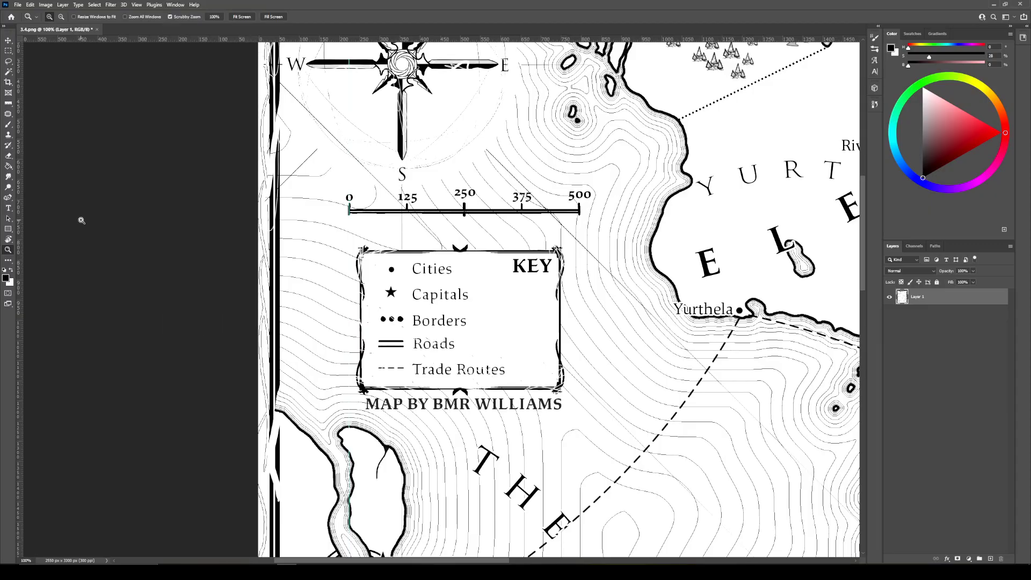
click(136, 5)
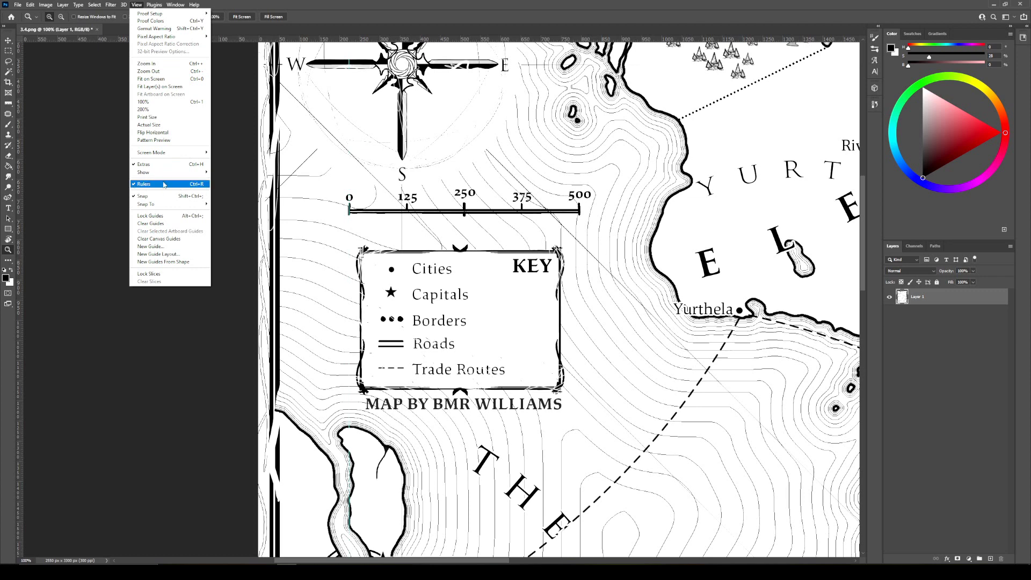
click(107, 185)
Place vertical guides on the 250 and 125 marks of the finished scale bar.
drag(21, 232, 465, 223)
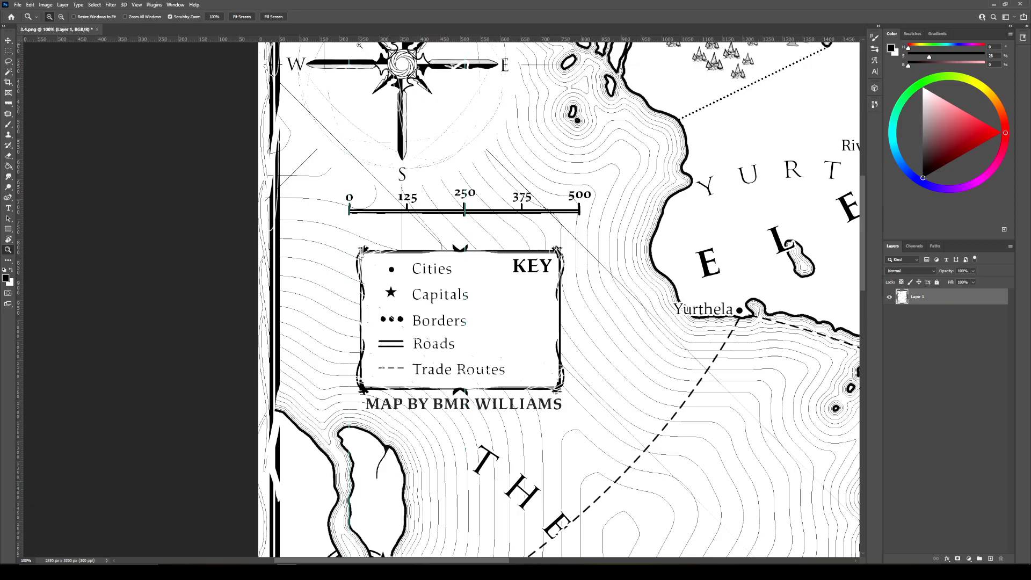
click(329, 57)
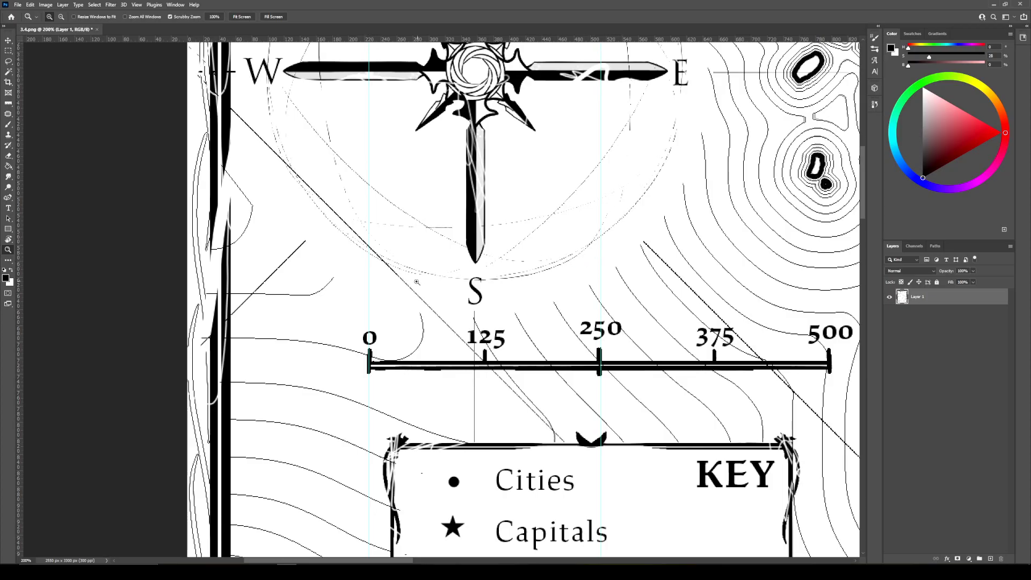
drag(20, 352, 485, 333)
key(b)
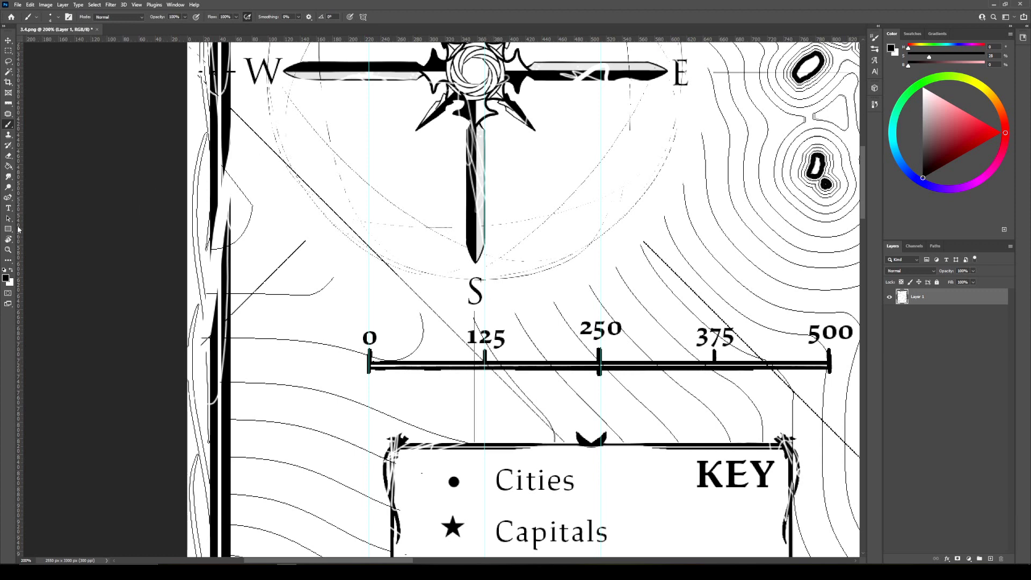
drag(21, 224, 484, 263)
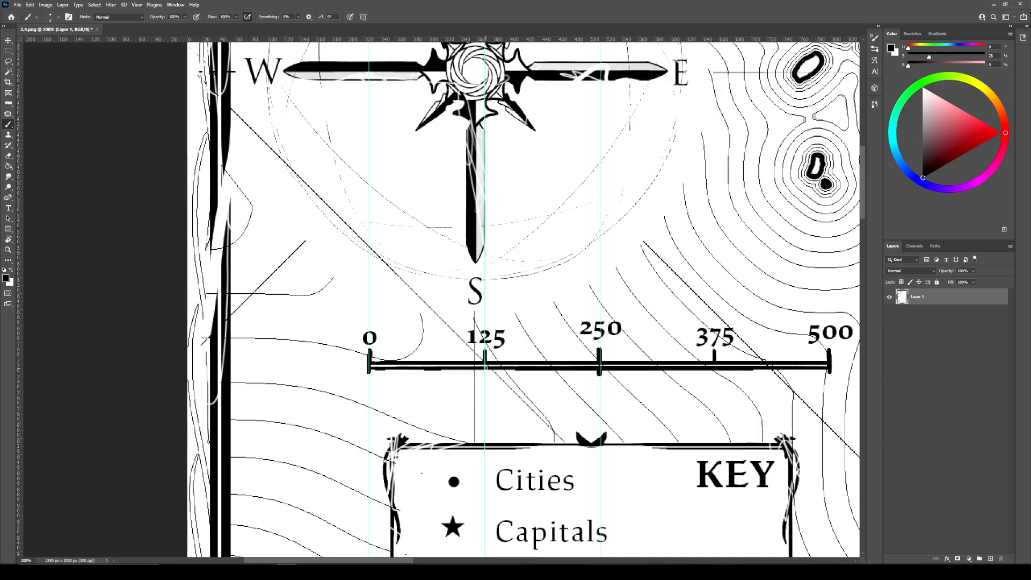